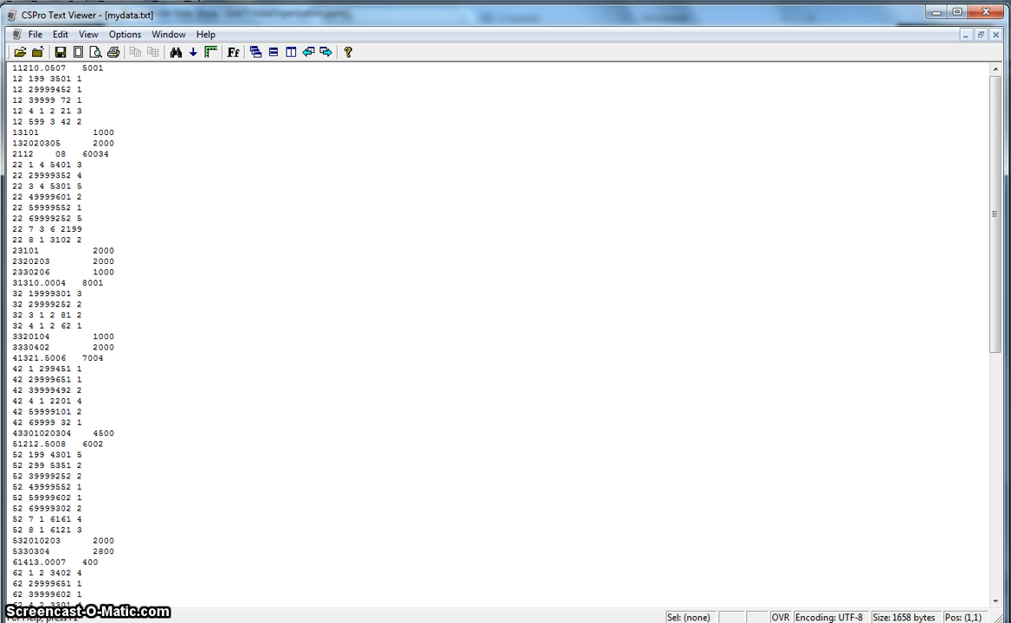
- Switch to the hhsvy.dcf dictionary in CSPro and examine the item positions in the General Char, Individual and Occupation records
{"action": "left_click", "coordinate": [278, 622]}
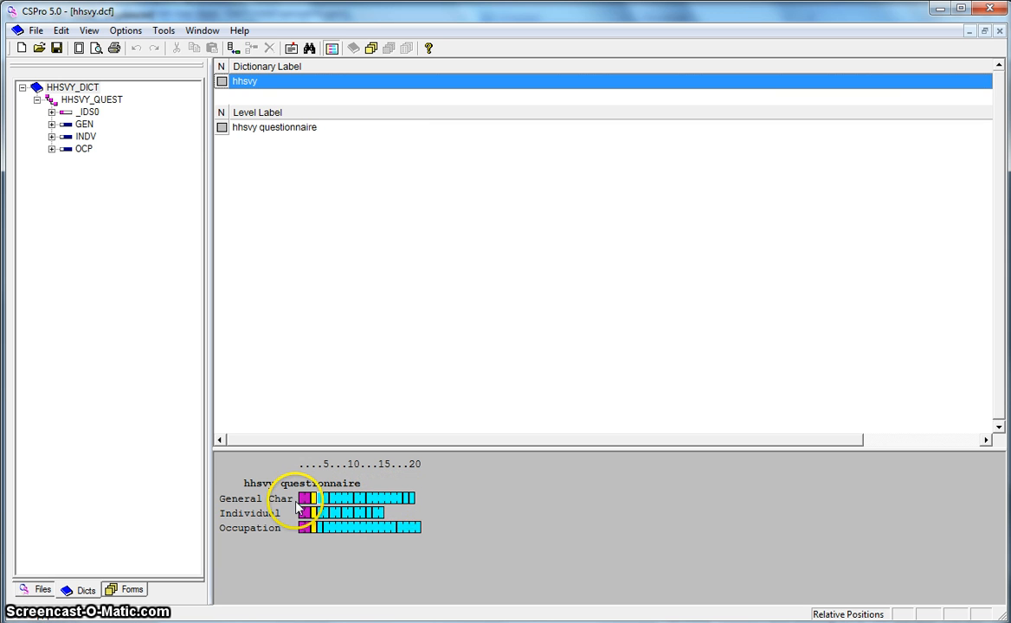
{"action": "mouse_move", "coordinate": [307, 511]}
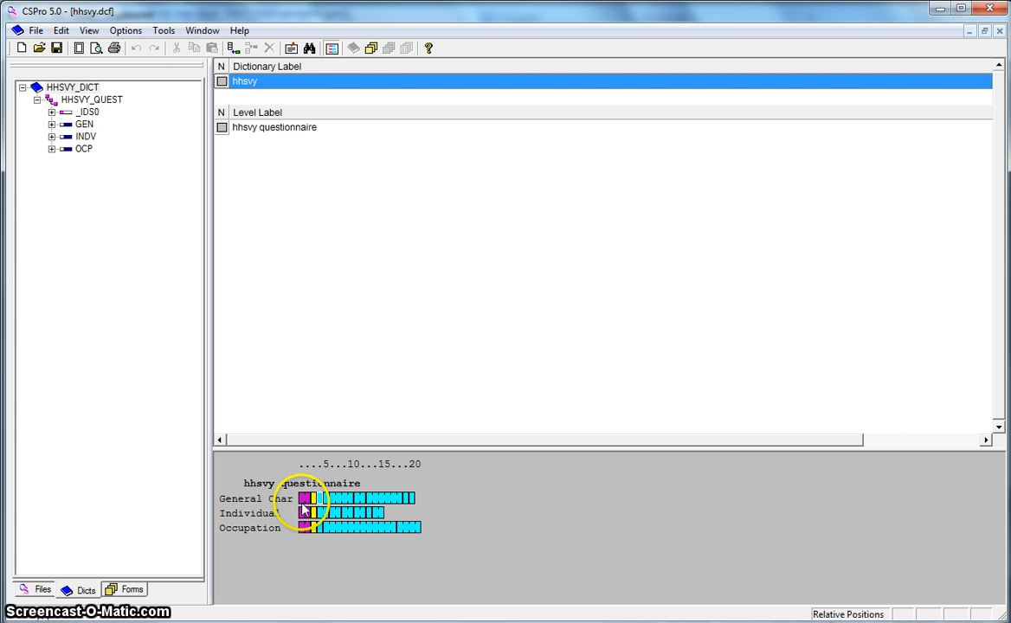
{"action": "mouse_move", "coordinate": [354, 507]}
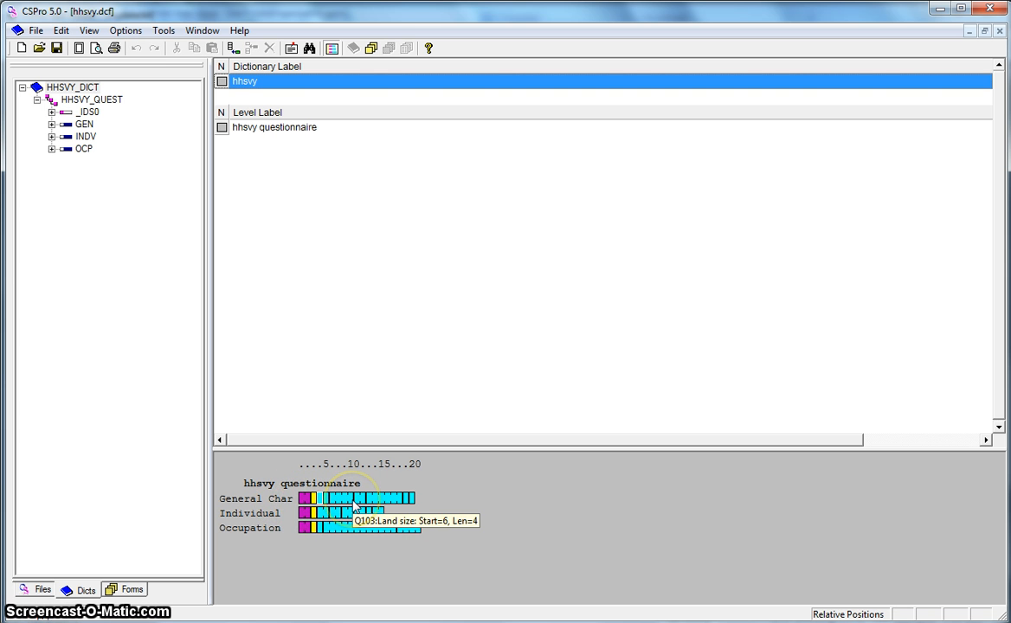
{"action": "left_click", "coordinate": [304, 510]}
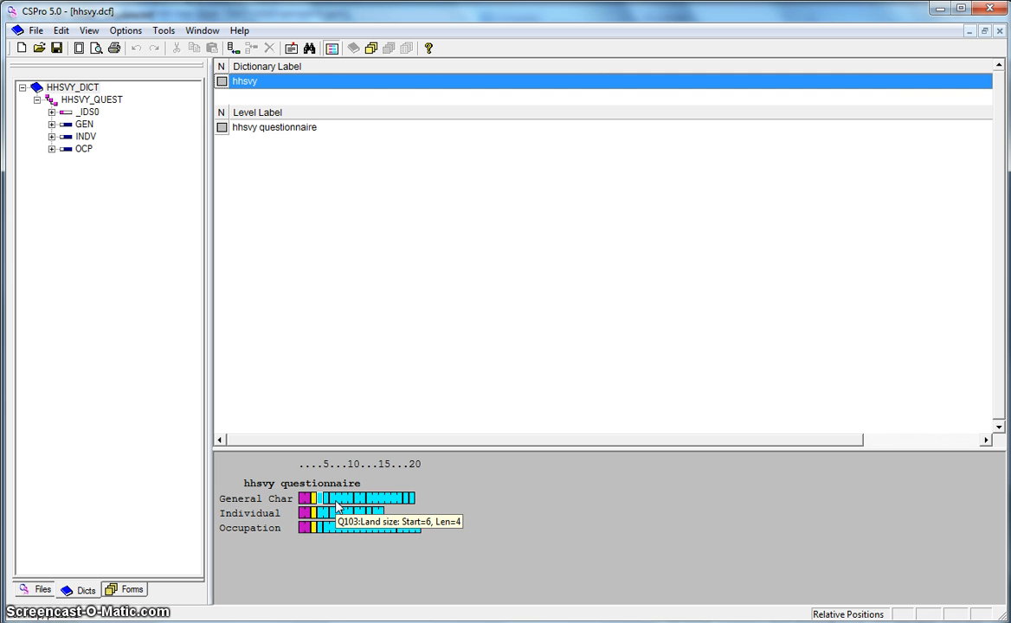
- Compare household 1's entry form in CSEntry with the raw records of mydata.txt in CSPro Text Viewer
{"action": "left_click", "coordinate": [418, 552]}
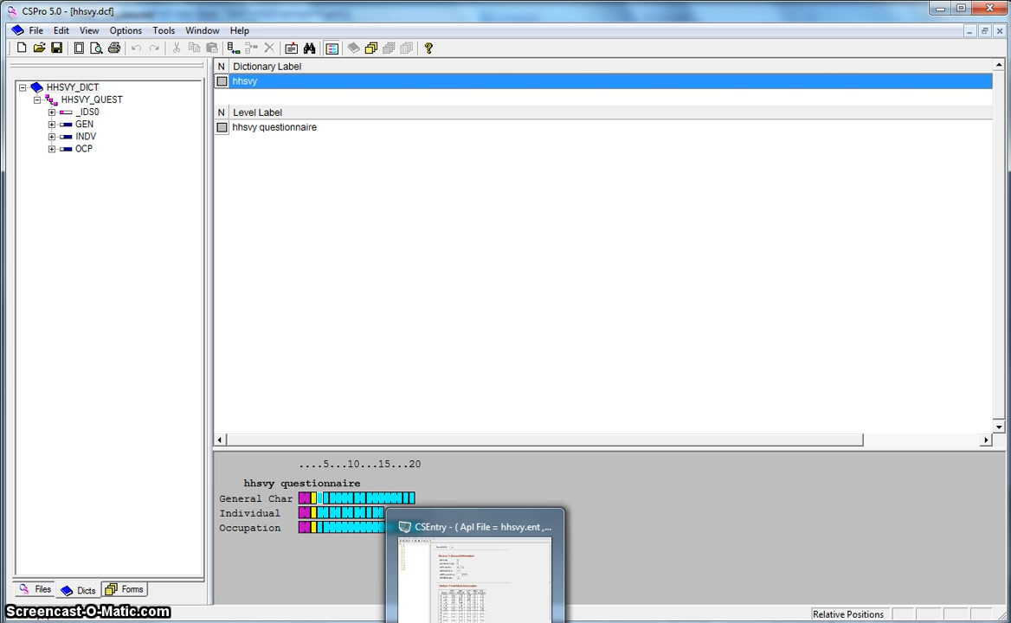
{"action": "left_click", "coordinate": [477, 622]}
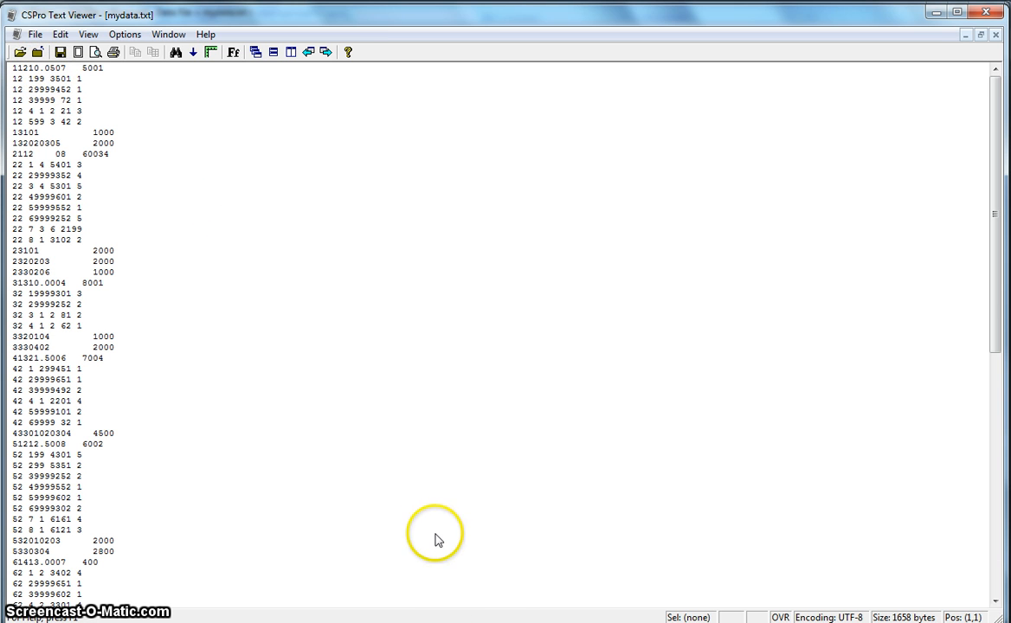
{"action": "mouse_move", "coordinate": [427, 622]}
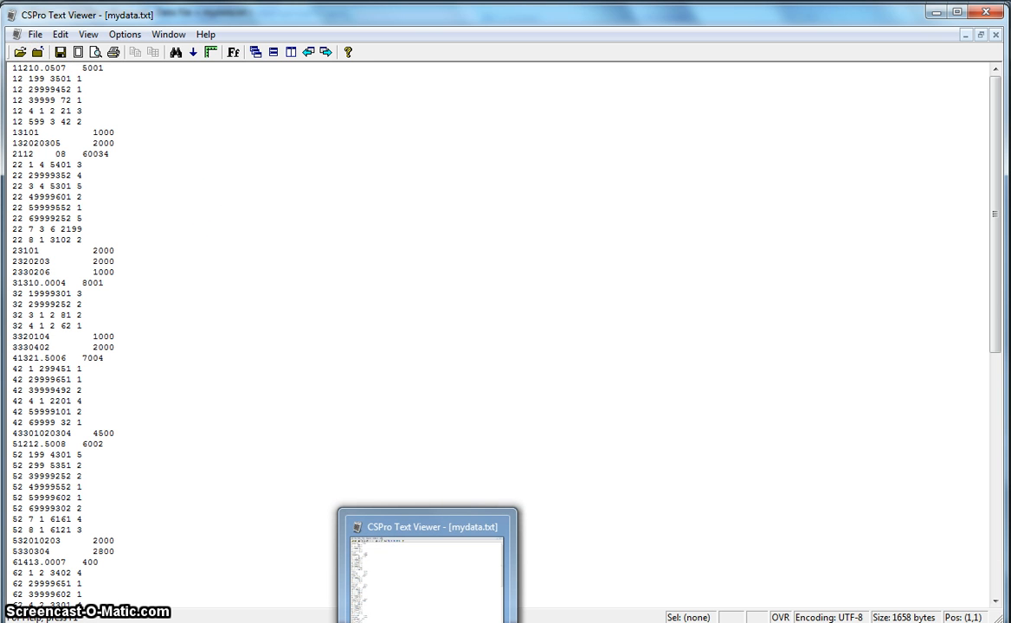
{"action": "left_click", "coordinate": [473, 622]}
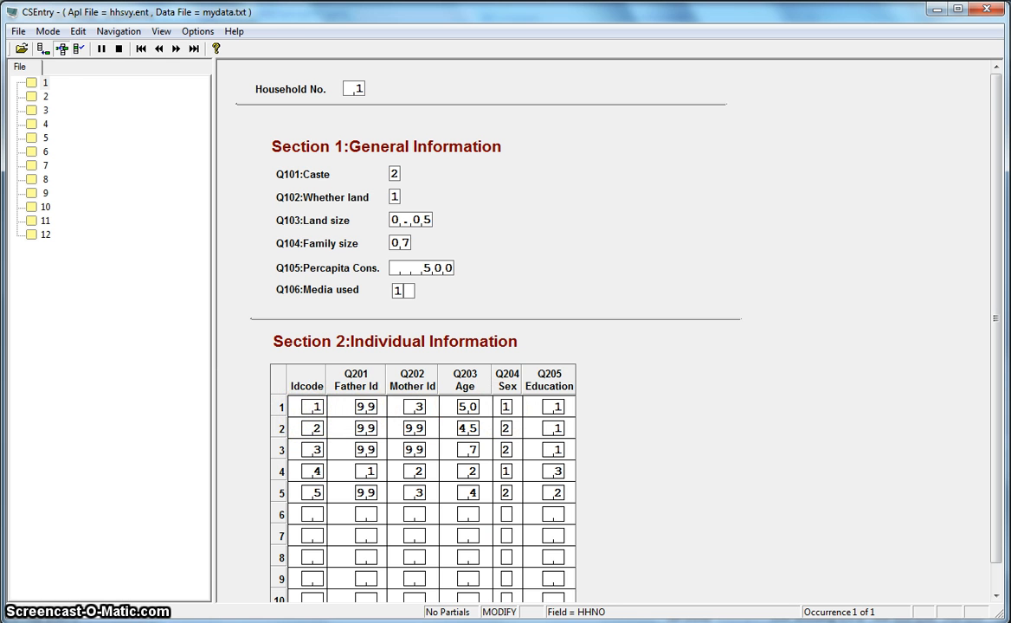
{"action": "left_click", "coordinate": [473, 621]}
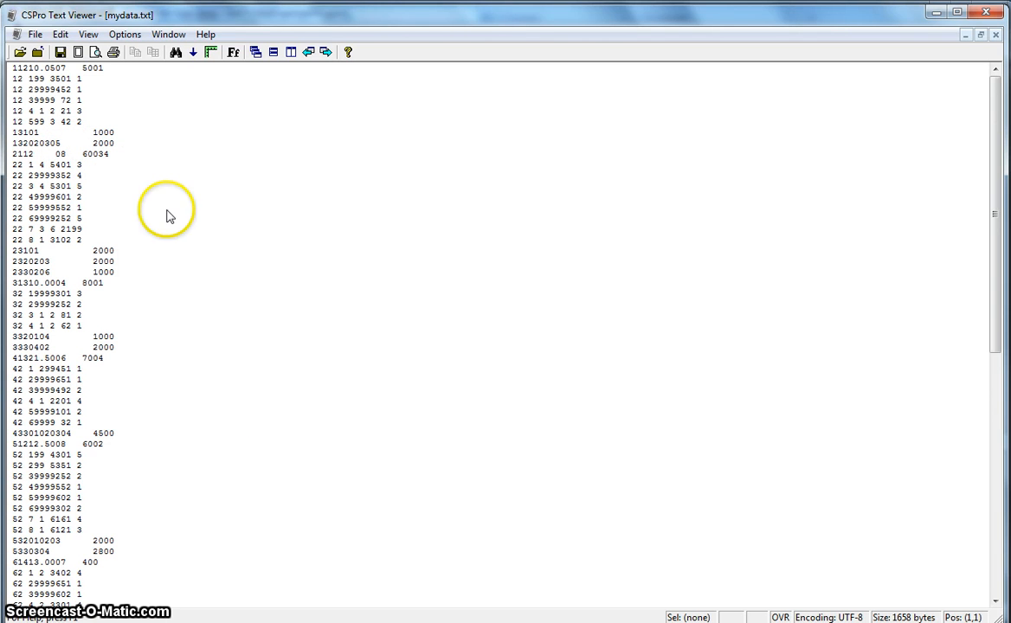
- Switch to Excel and examine the ID record, record types and item lengths in the layout.xls workbook
{"action": "left_click", "coordinate": [332, 622]}
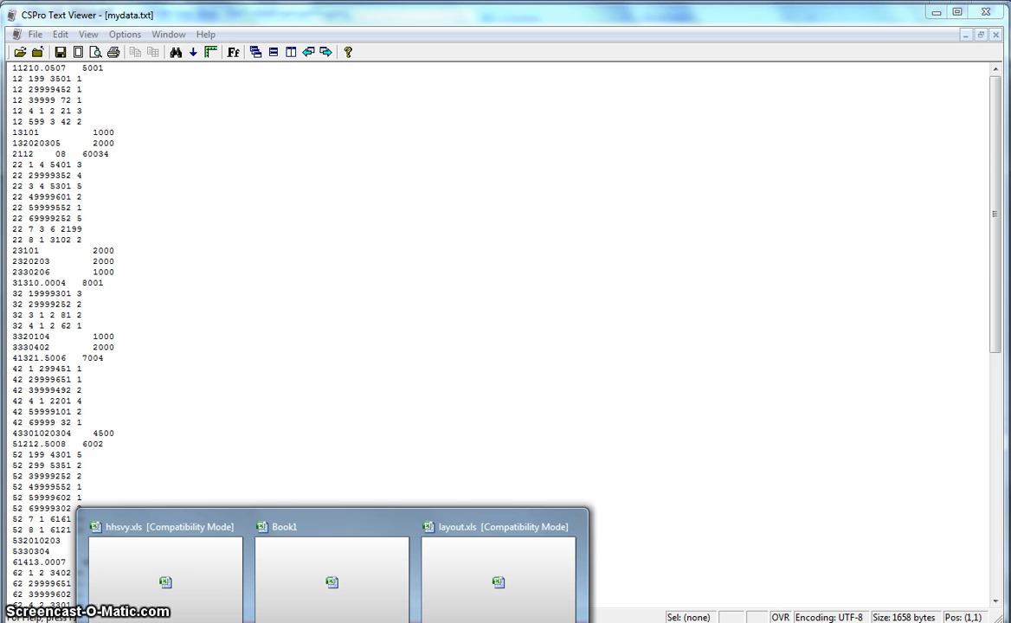
{"action": "left_click", "coordinate": [222, 586]}
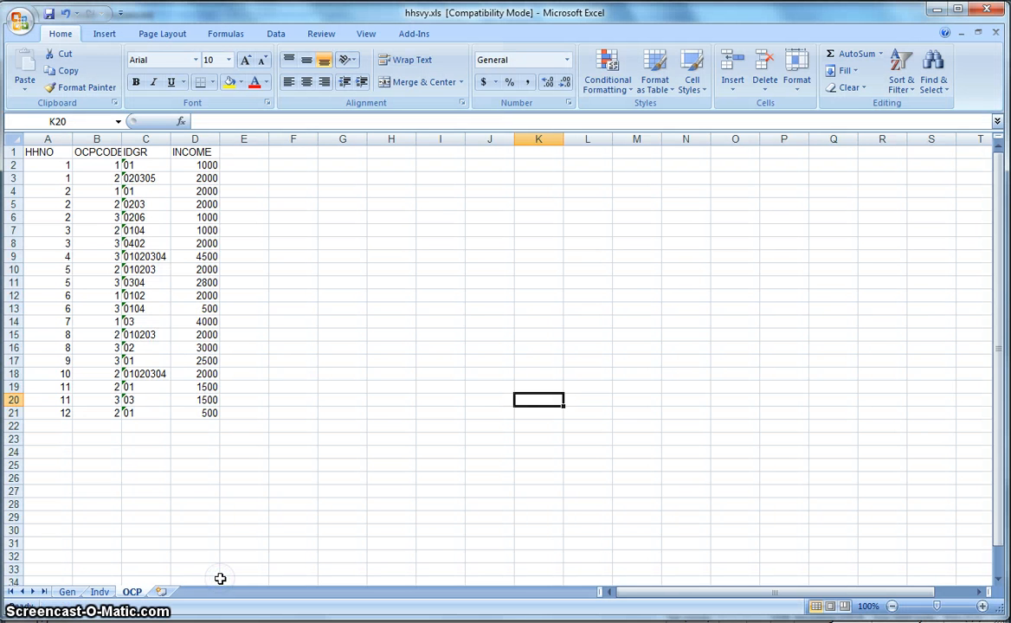
{"action": "left_click", "coordinate": [332, 622]}
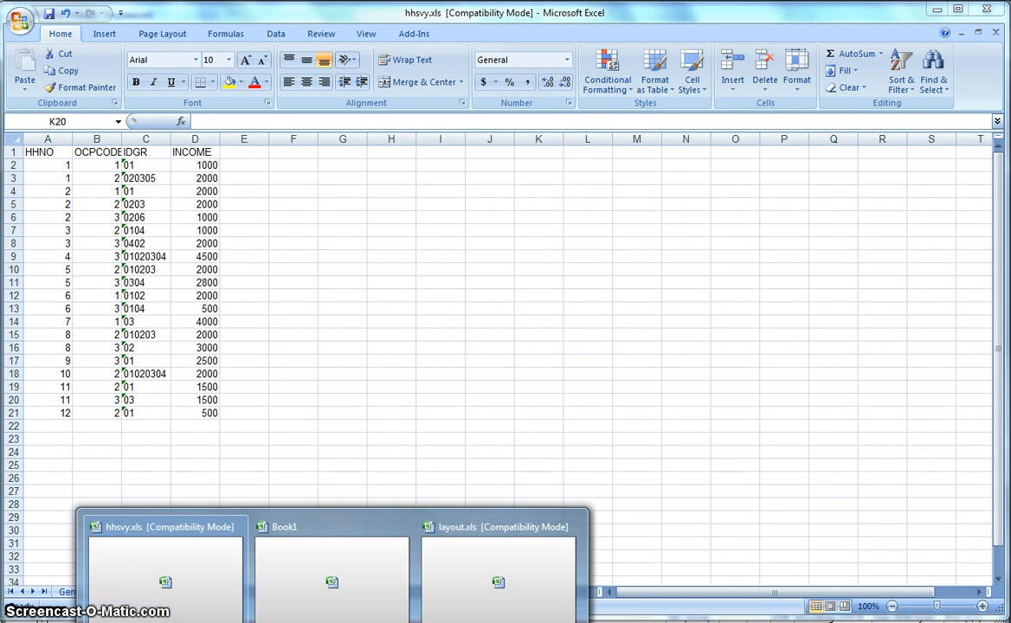
{"action": "left_click", "coordinate": [511, 599]}
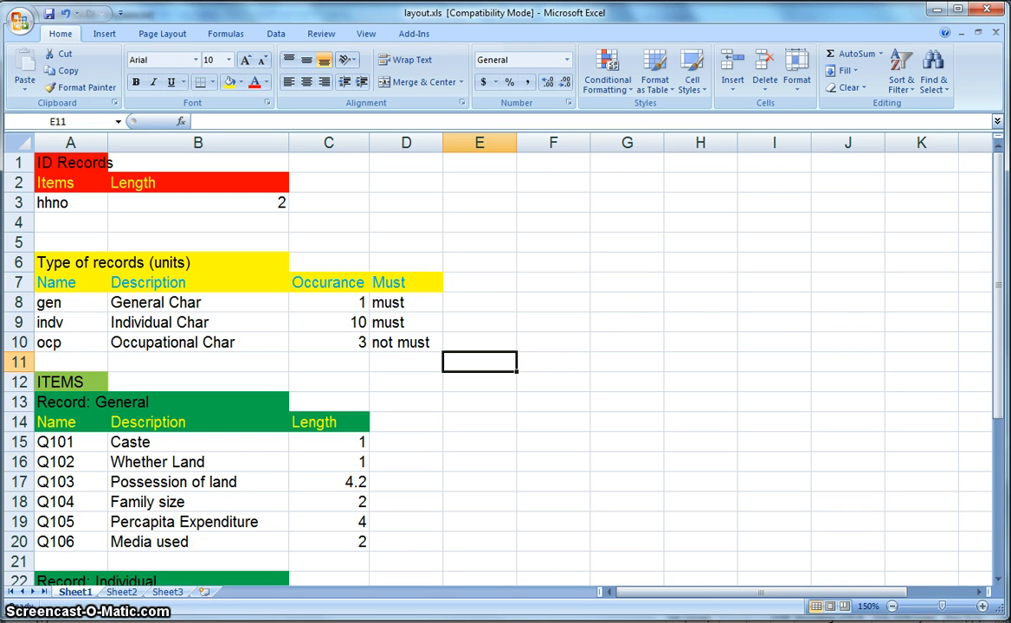
- Review the column headings on the Gen, Indv and OCP sheets of the Book1 workbook
{"action": "left_click", "coordinate": [333, 622]}
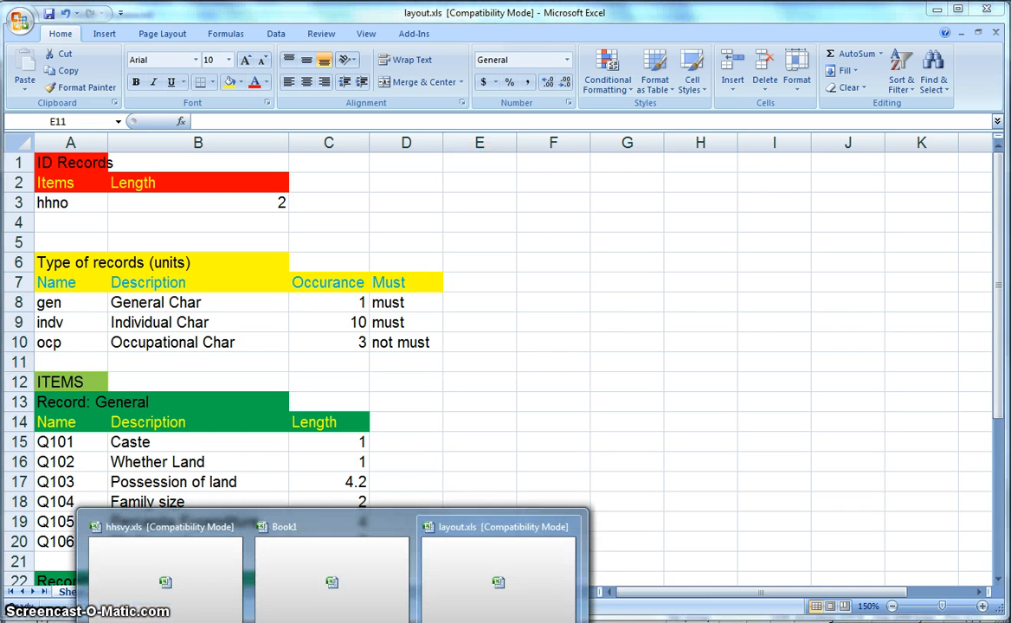
{"action": "left_click", "coordinate": [337, 618]}
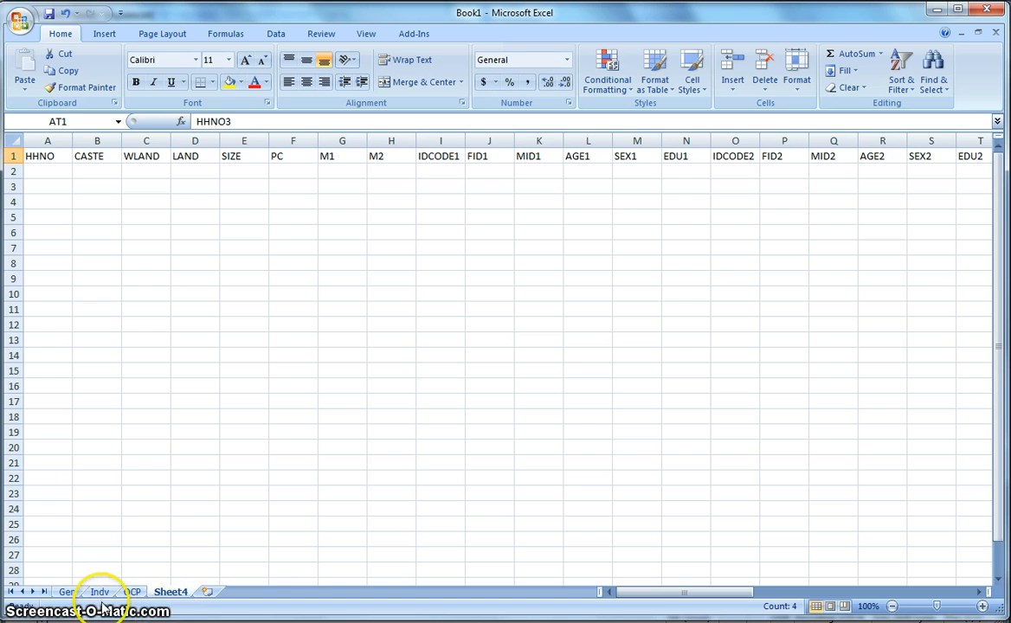
{"action": "left_click", "coordinate": [67, 593]}
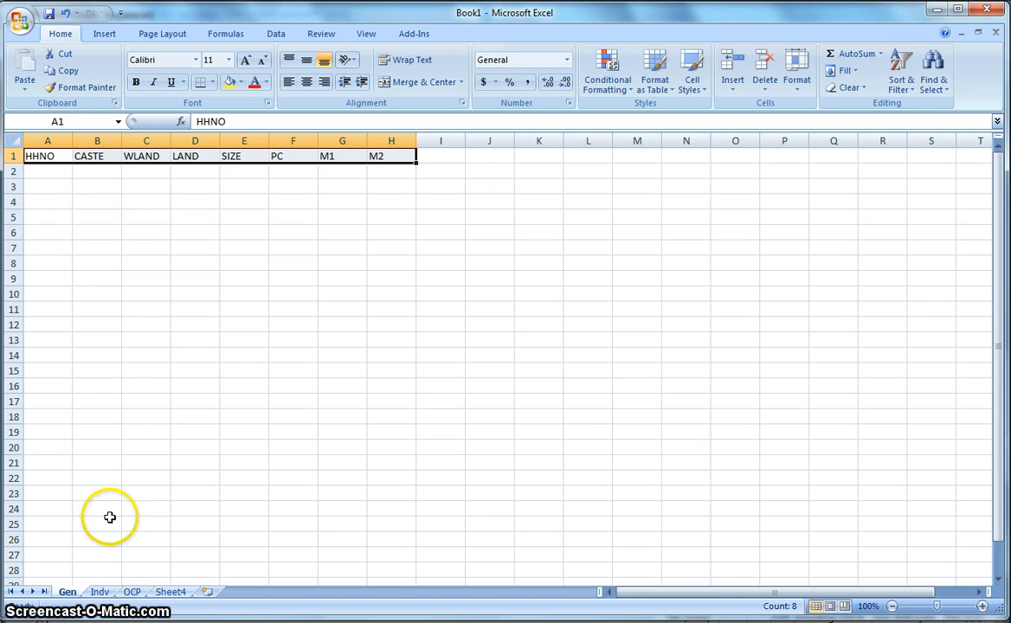
{"action": "left_click", "coordinate": [100, 593]}
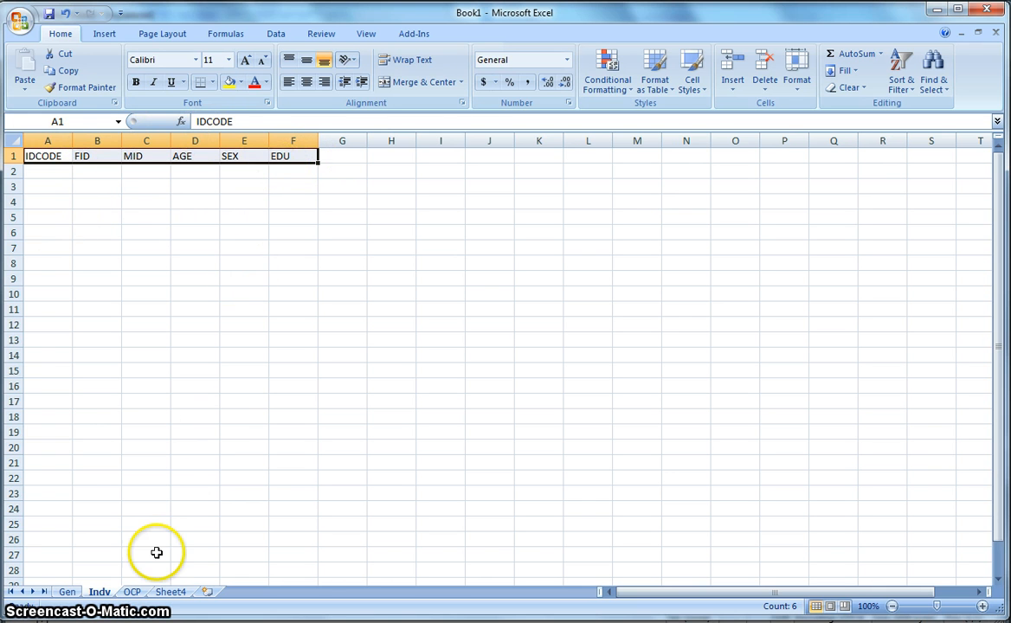
{"action": "left_click", "coordinate": [134, 595]}
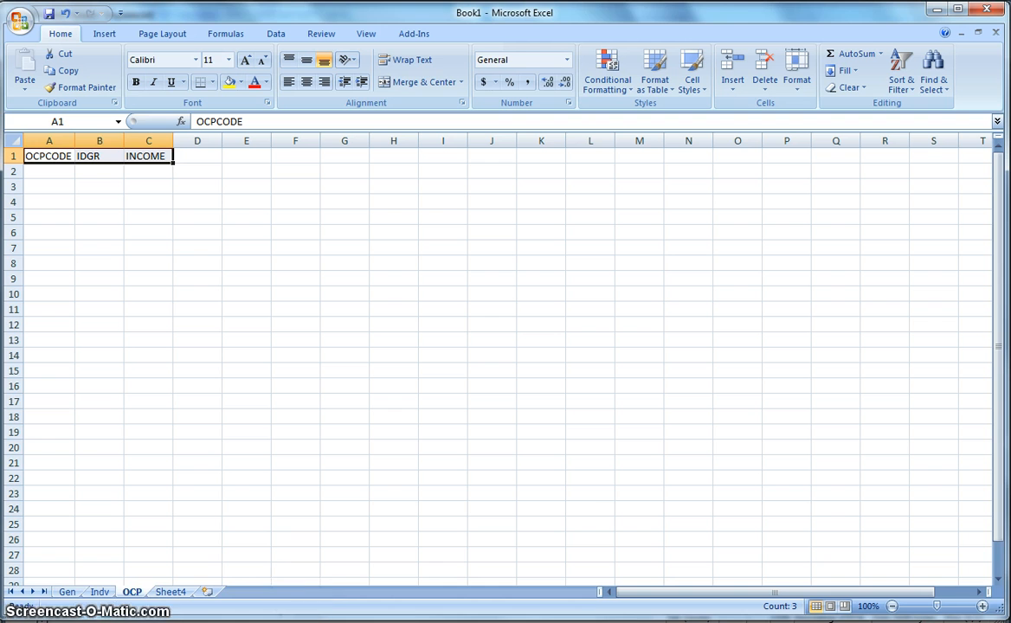
- Check the record types in layout.xls against the variable headings on Book1's Gen and Indv sheets, looking for the HHNO identifier
{"action": "left_click", "coordinate": [332, 622]}
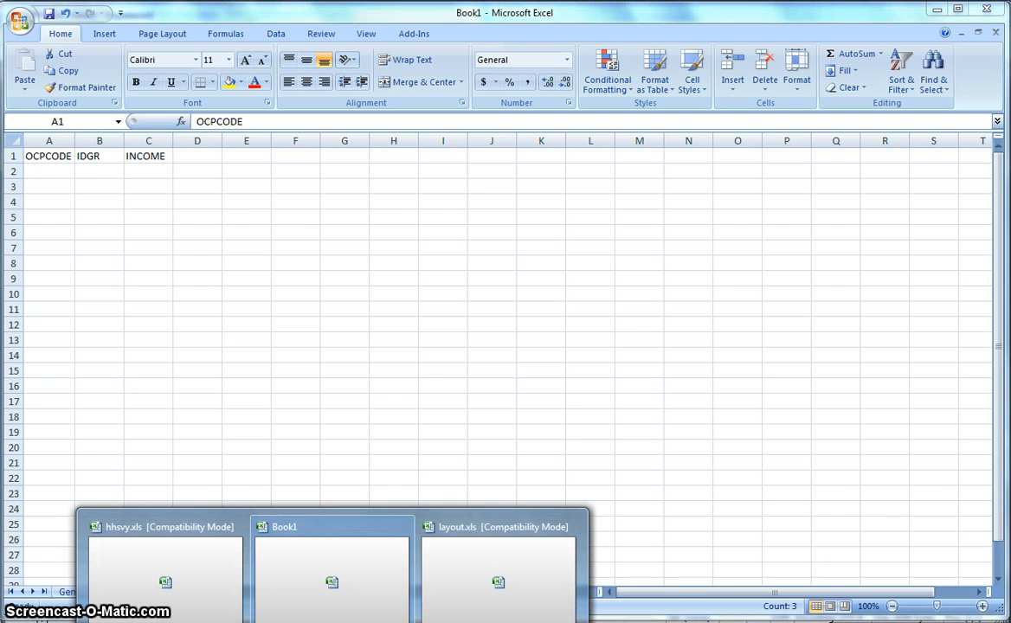
{"action": "left_click", "coordinate": [465, 601]}
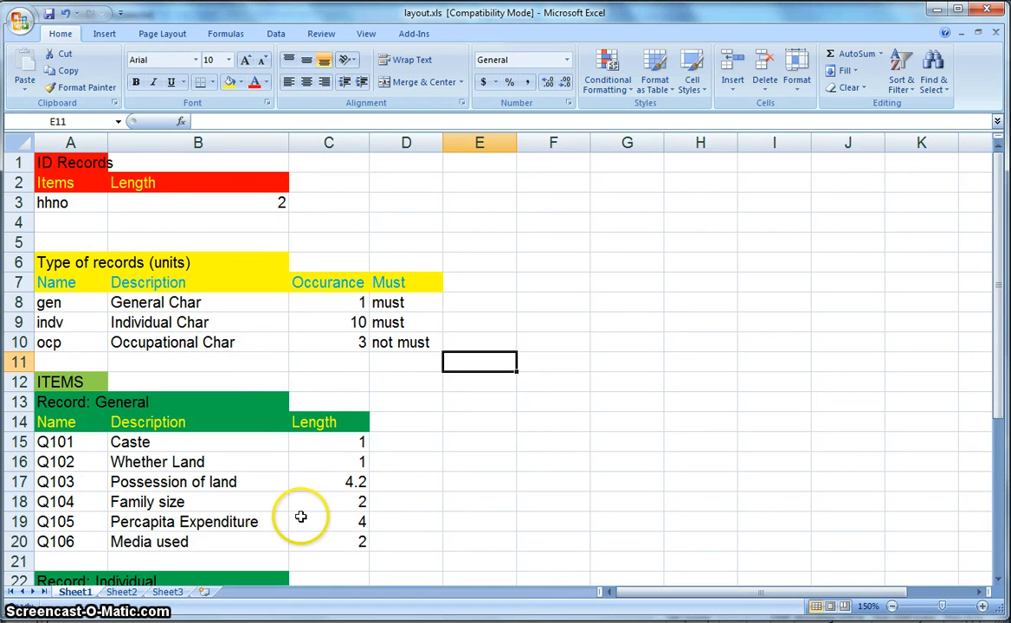
{"action": "left_click", "coordinate": [333, 622]}
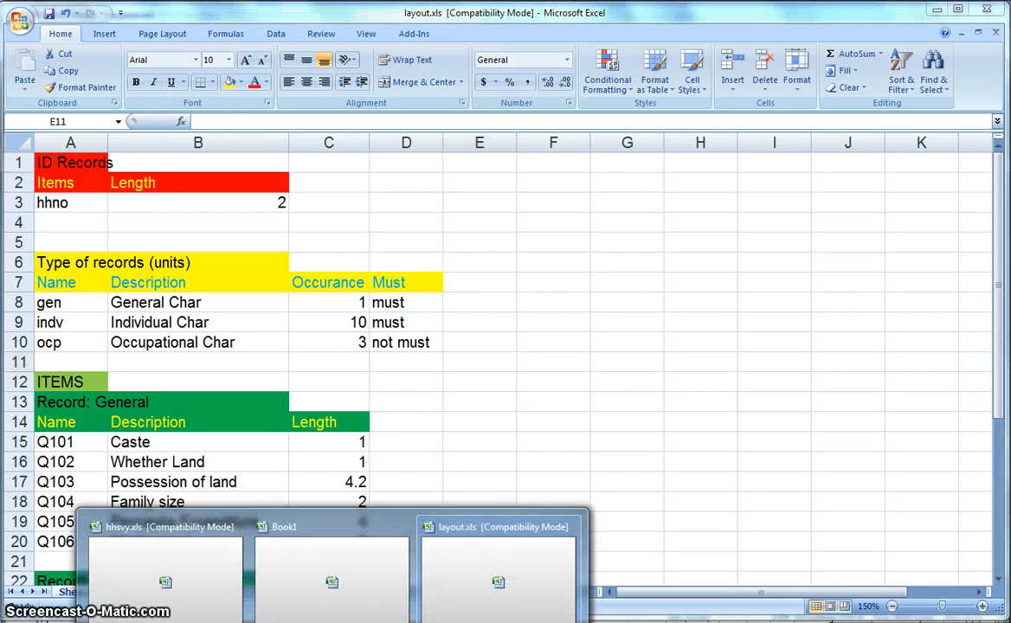
{"action": "left_click", "coordinate": [340, 604]}
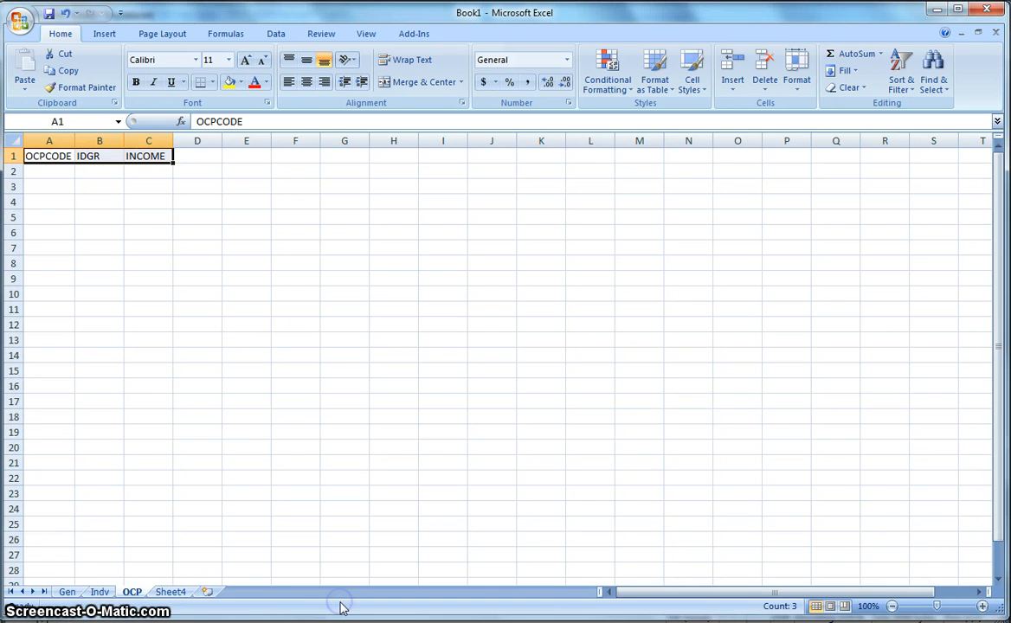
{"action": "left_click", "coordinate": [67, 593]}
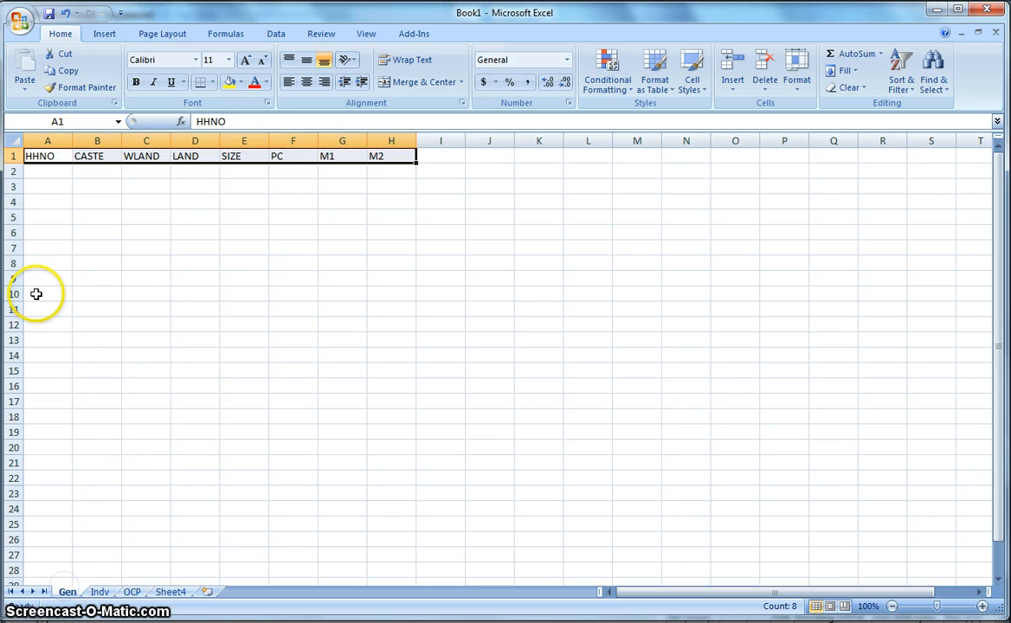
{"action": "left_click", "coordinate": [44, 156]}
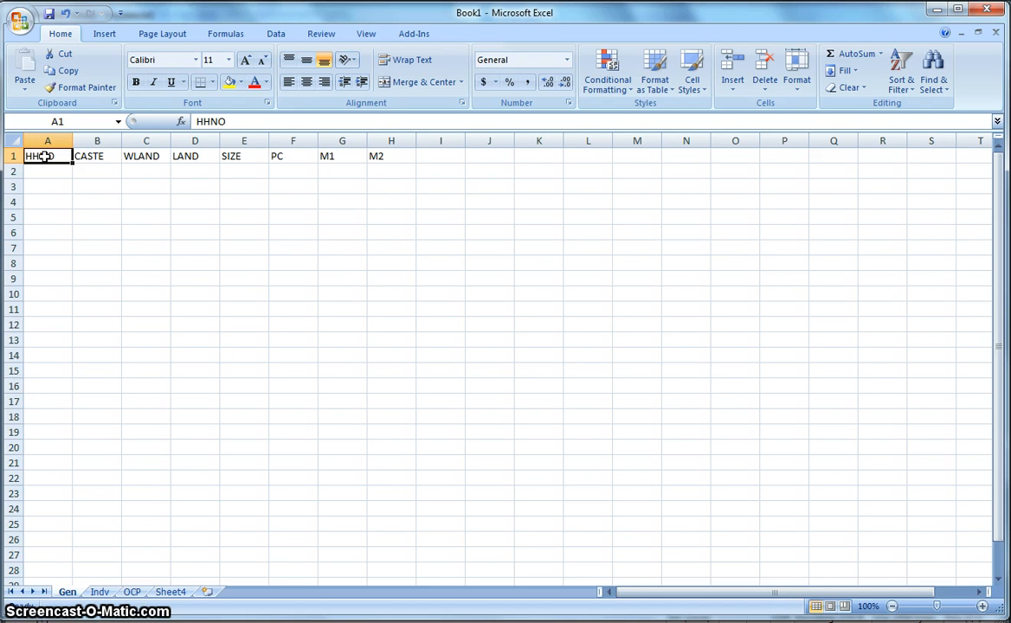
{"action": "left_click", "coordinate": [99, 592]}
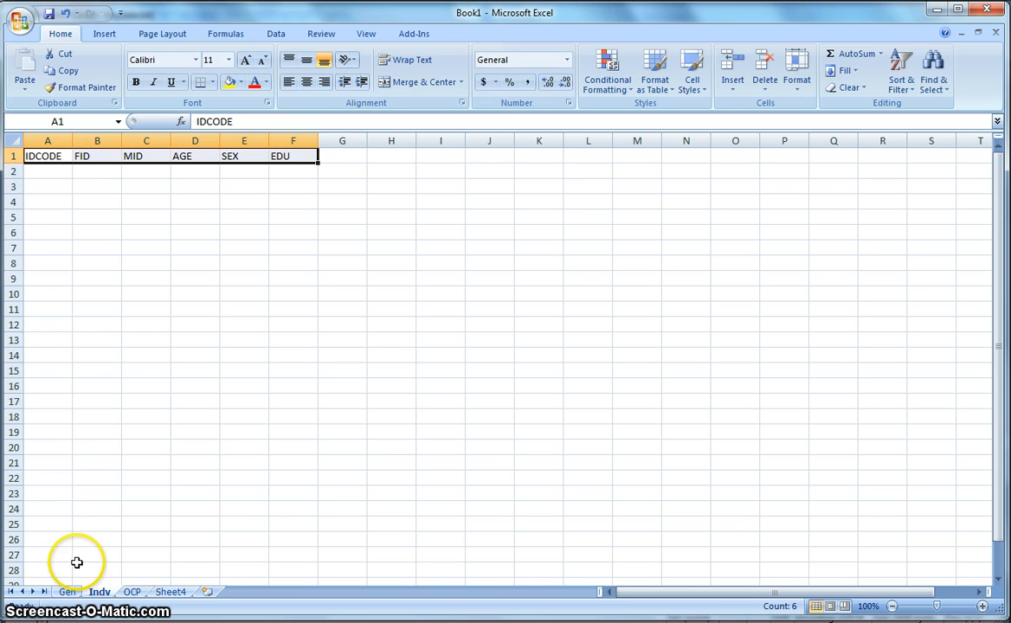
{"action": "left_click", "coordinate": [68, 593]}
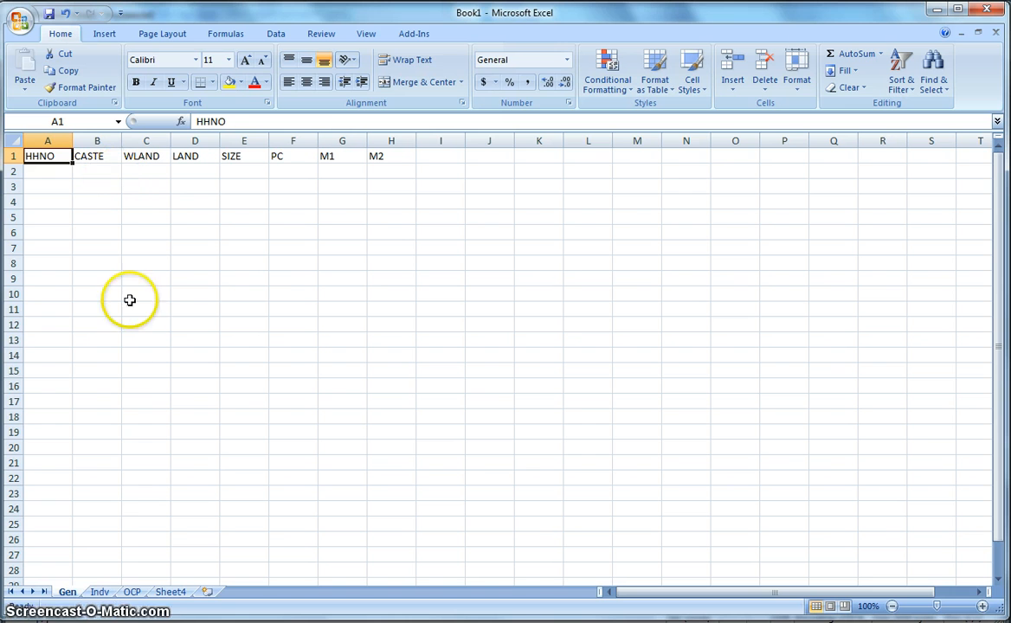
{"action": "left_click", "coordinate": [100, 594]}
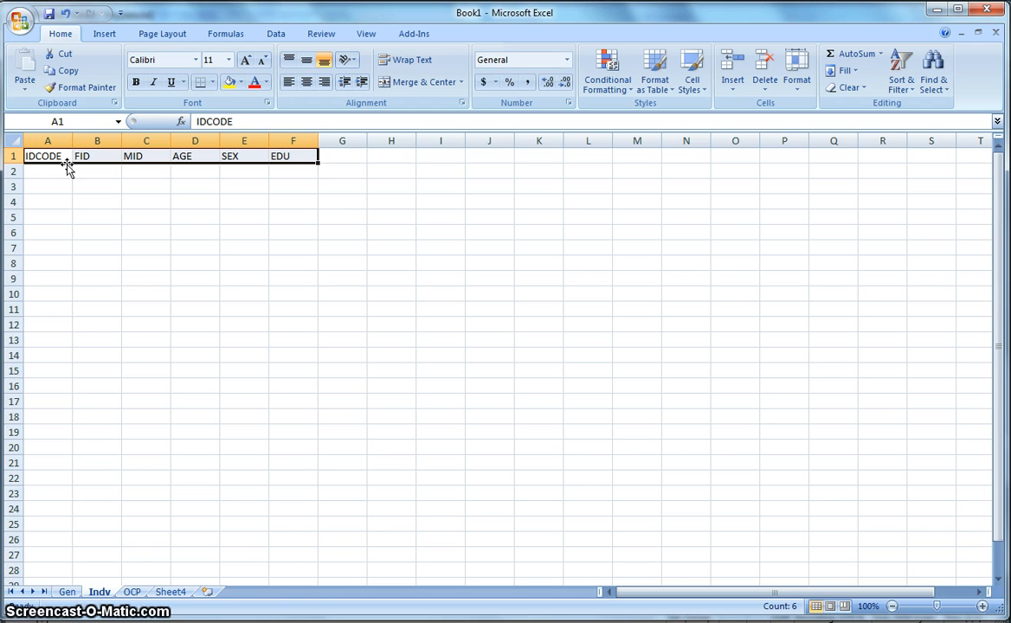
- Compare the Gen sheet of hhsvy.xls with household 1's general information in CSEntry
{"action": "mouse_move", "coordinate": [332, 622]}
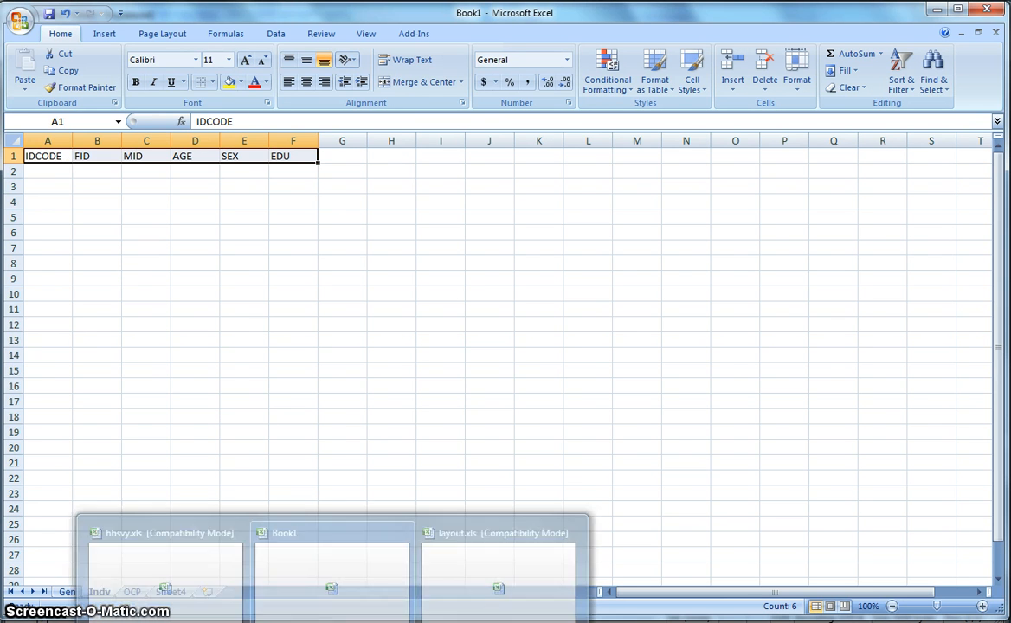
{"action": "left_click", "coordinate": [212, 594]}
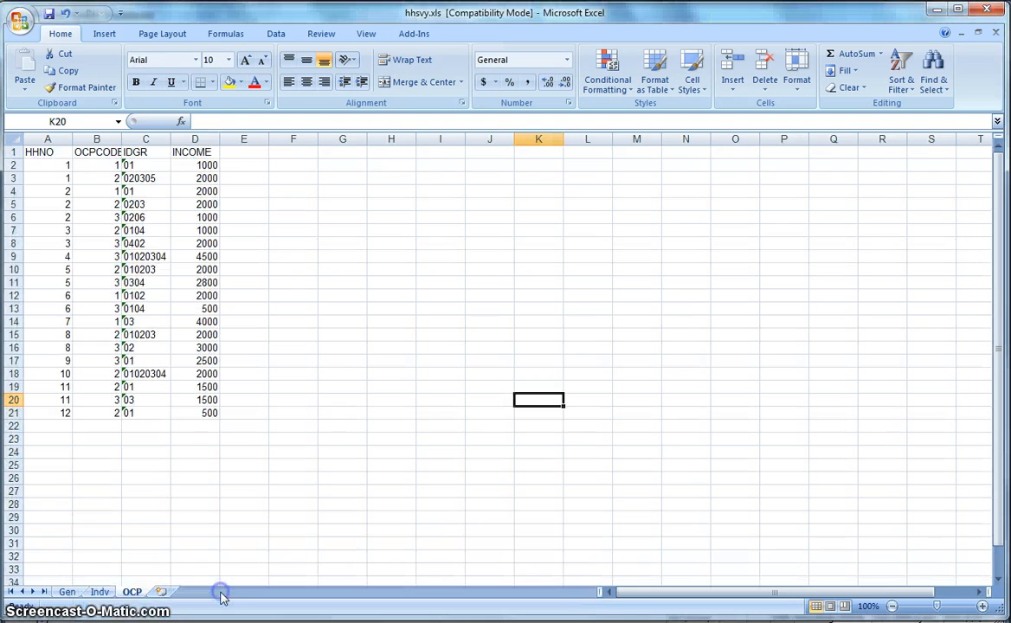
{"action": "left_click", "coordinate": [69, 592]}
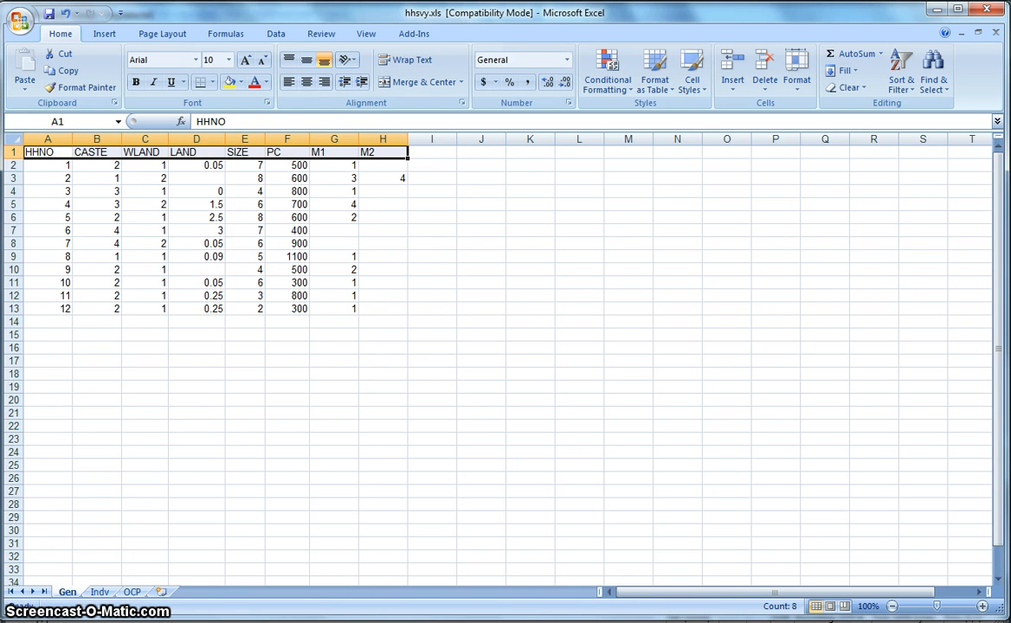
{"action": "key", "text": "alt+Tab"}
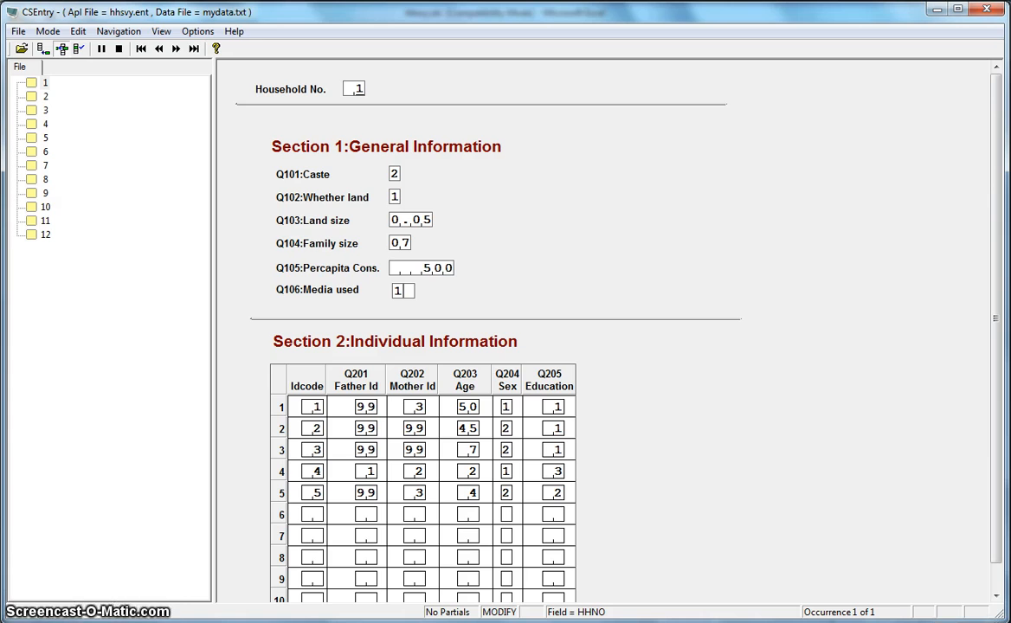
{"action": "key", "text": "alt+Tab"}
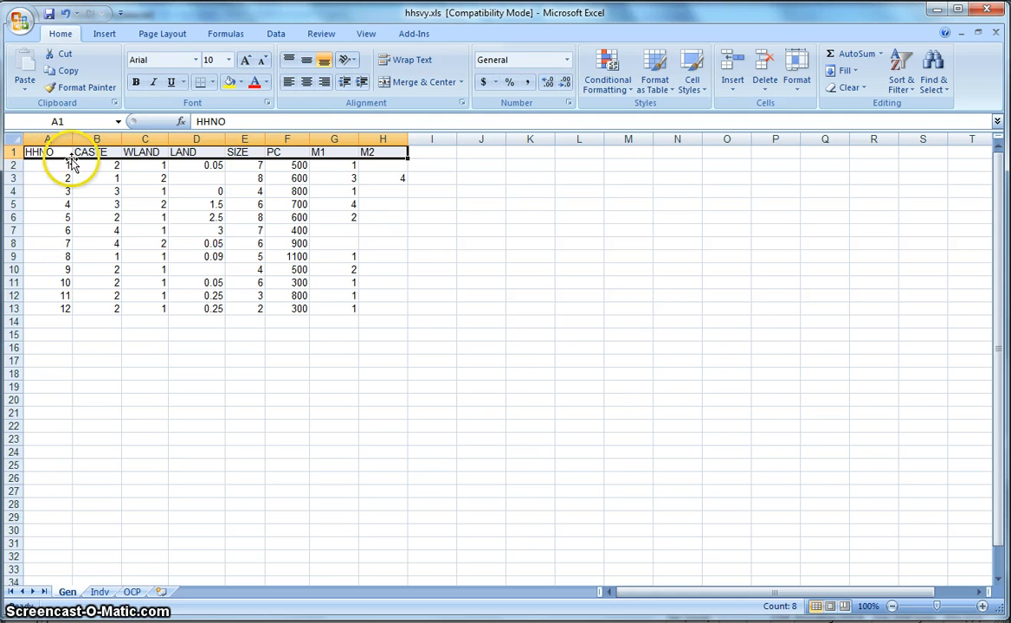
- Examine how HHNO links the household rows across the Indv, OCP and Gen sheets of hhsvy.xls
{"action": "left_click", "coordinate": [99, 592]}
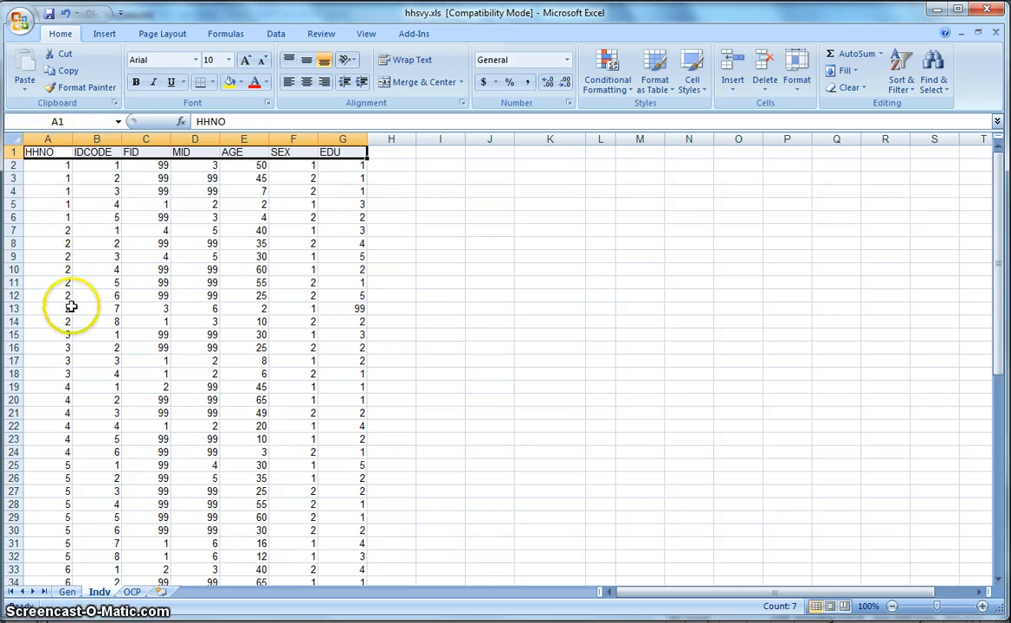
{"action": "left_click", "coordinate": [131, 592]}
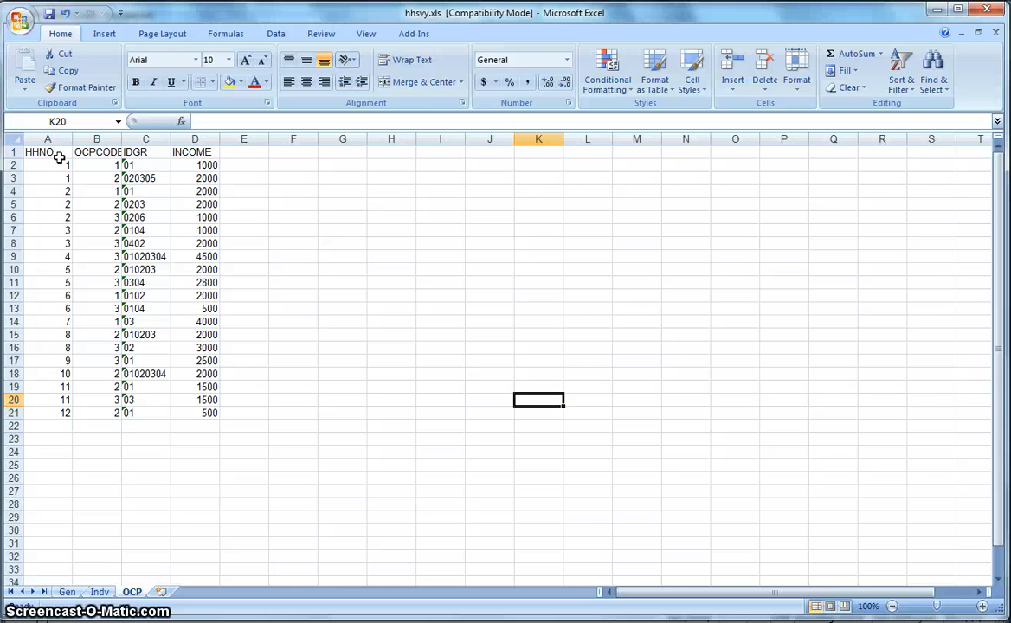
{"action": "left_click", "coordinate": [68, 592]}
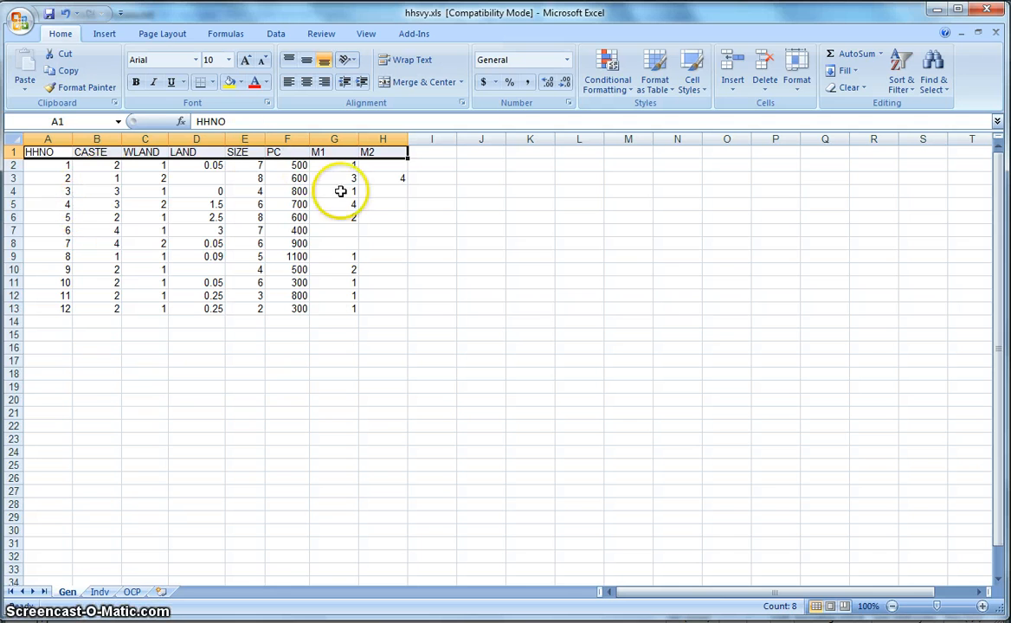
- Compare household 1's record on the Gen sheet of hhsvy.xls with its rows on the Indv and OCP sheets
{"action": "left_click", "coordinate": [100, 592]}
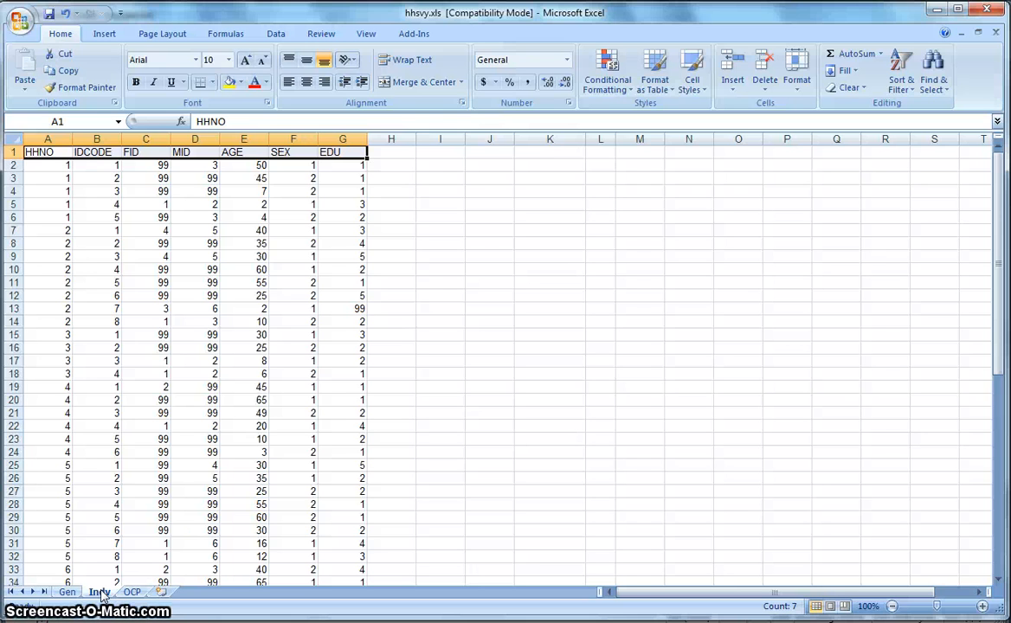
{"action": "left_click", "coordinate": [67, 592]}
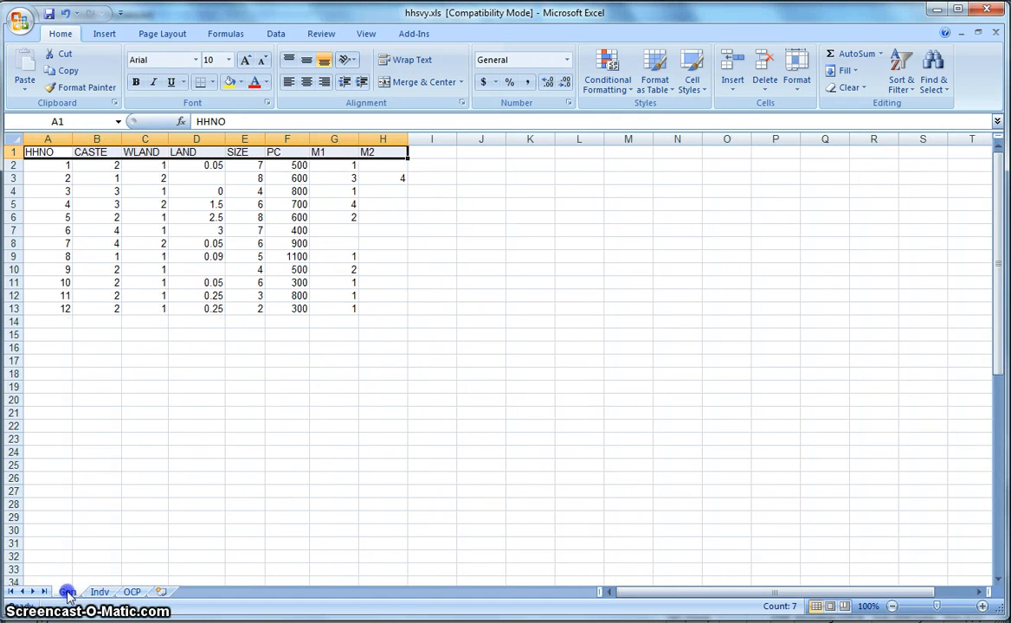
{"action": "left_click", "coordinate": [63, 165]}
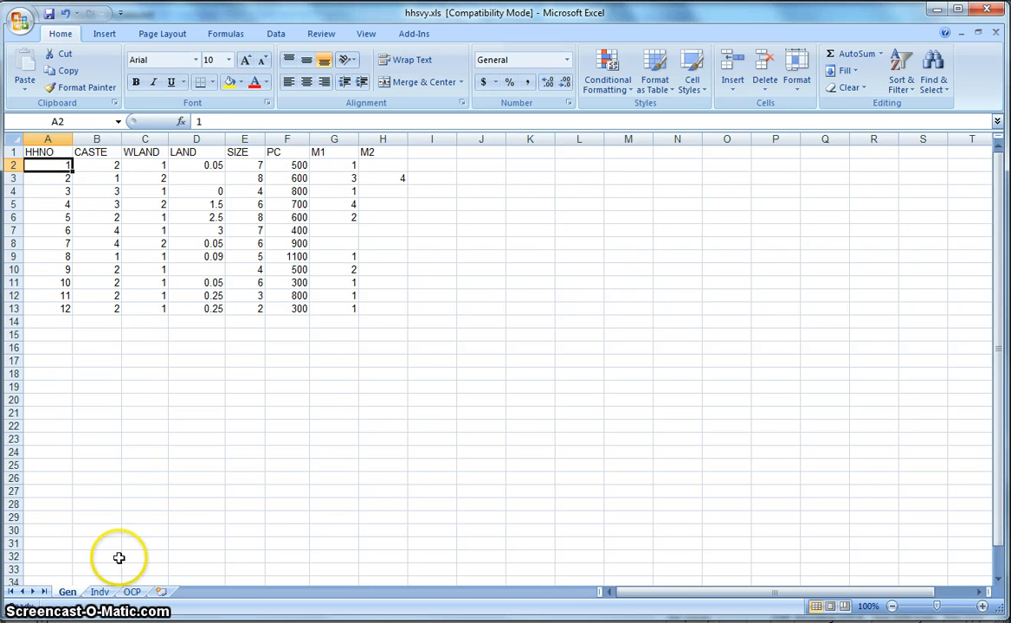
{"action": "left_click", "coordinate": [101, 593]}
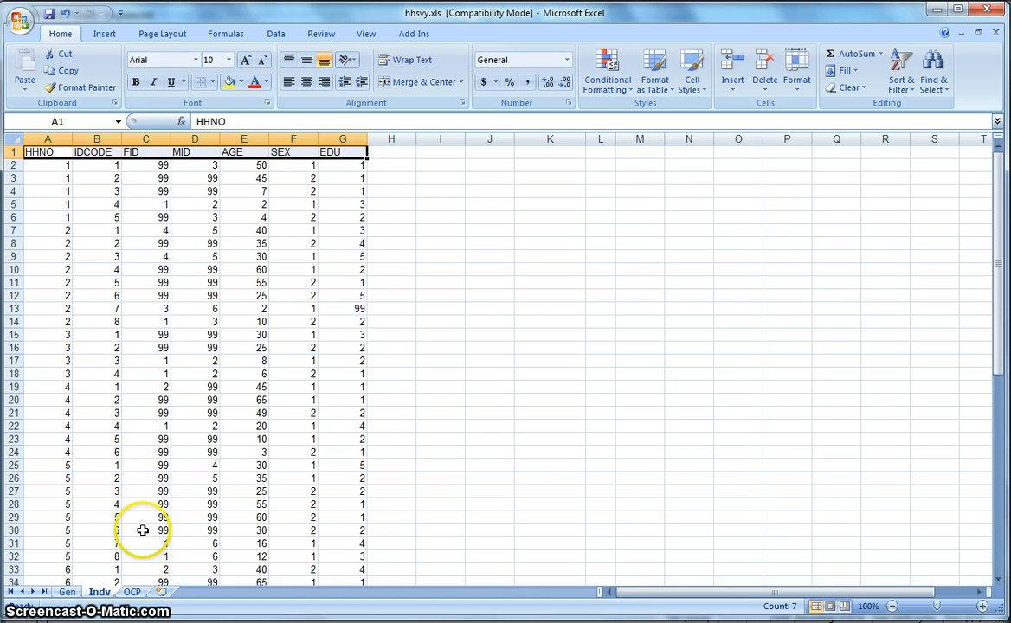
{"action": "left_click", "coordinate": [133, 592]}
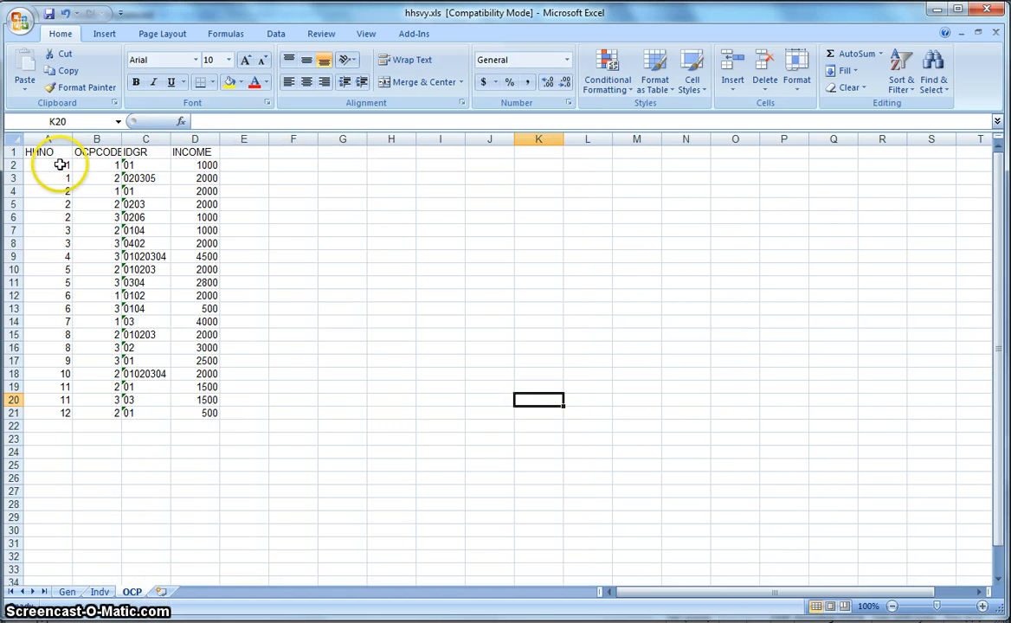
{"action": "left_click", "coordinate": [69, 593]}
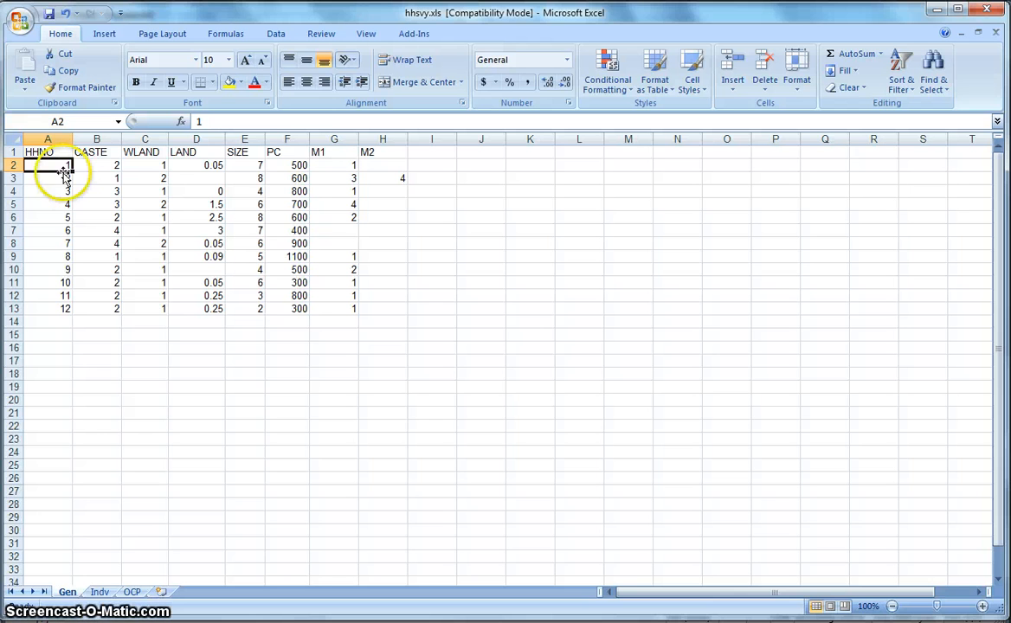
{"action": "left_click", "coordinate": [99, 592]}
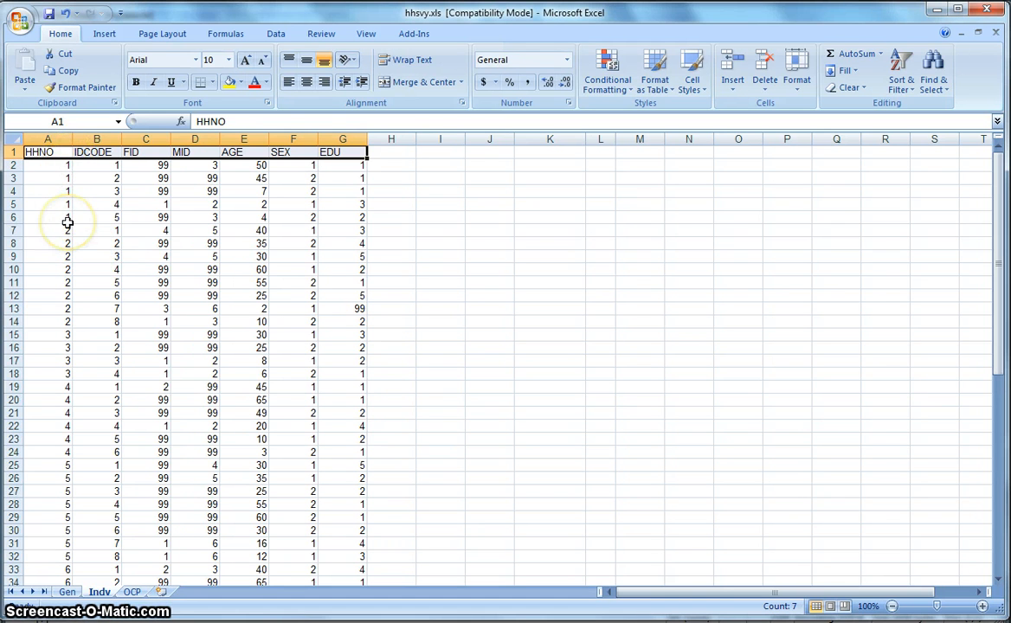
{"action": "left_click", "coordinate": [62, 172]}
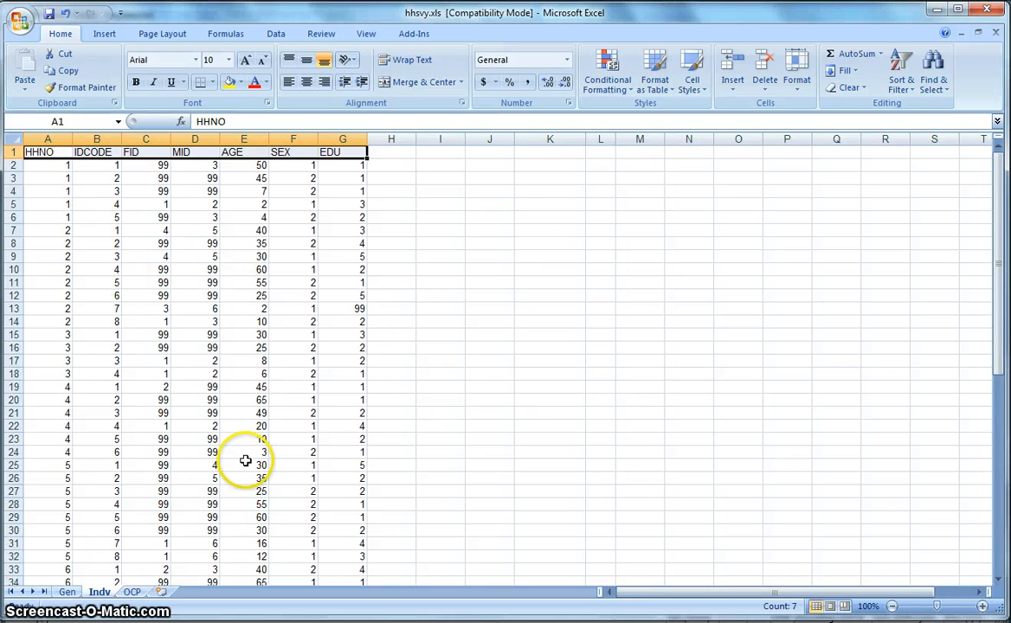
- Switch to the Book1 workbook and examine the single-row heading layout on Sheet4, starting from HHNO
{"action": "mouse_move", "coordinate": [332, 622]}
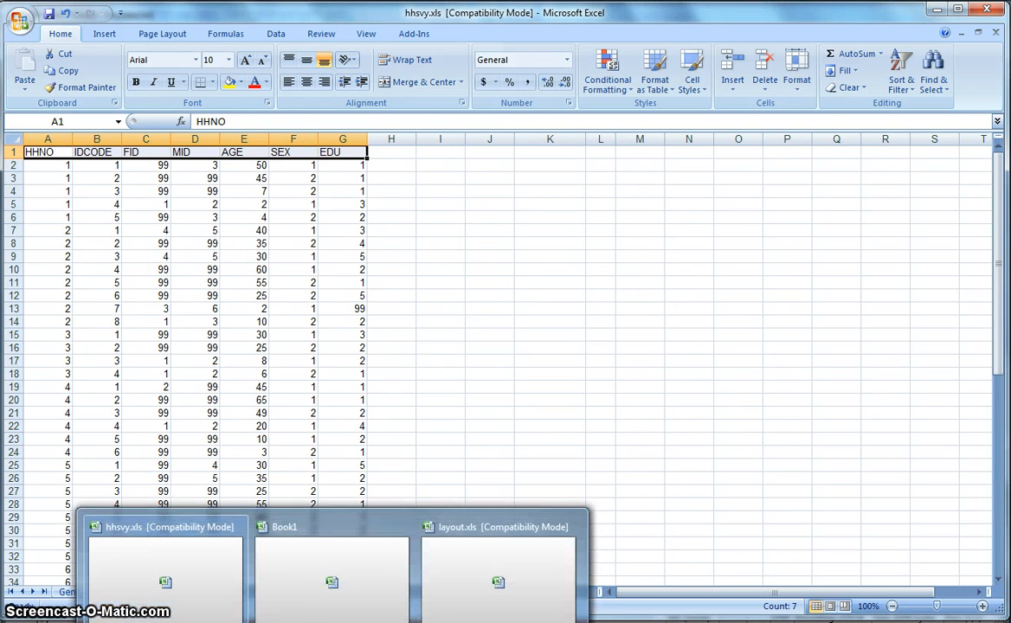
{"action": "left_click", "coordinate": [331, 605]}
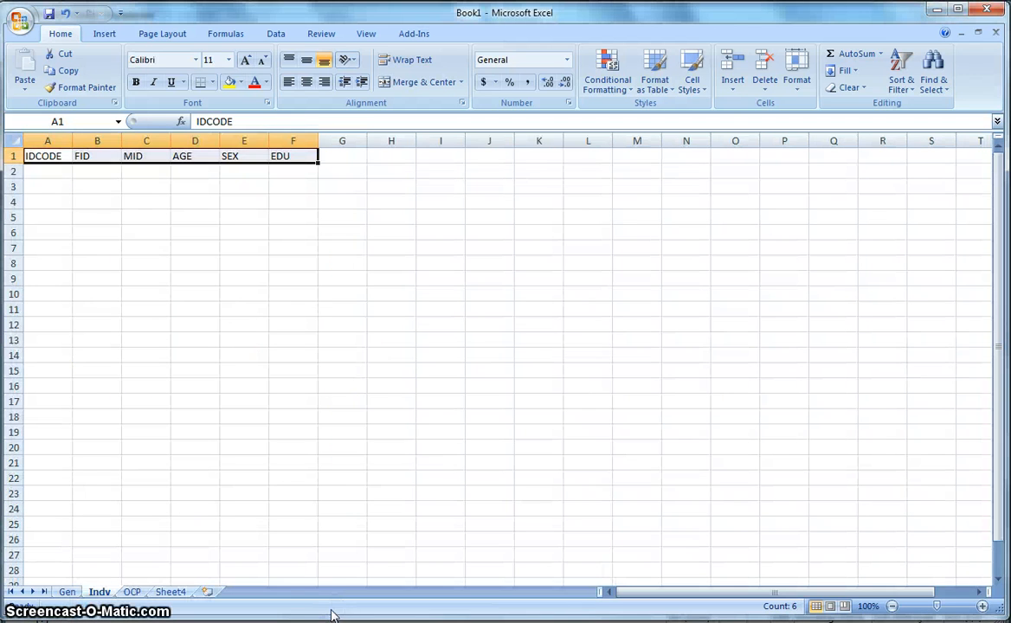
{"action": "left_click", "coordinate": [164, 592]}
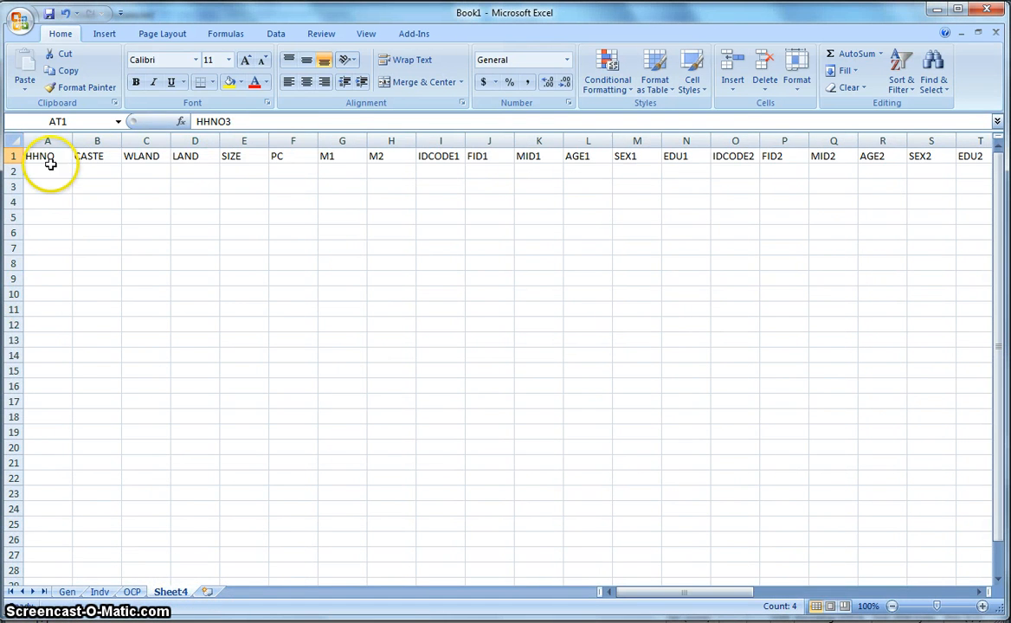
{"action": "left_click", "coordinate": [44, 156]}
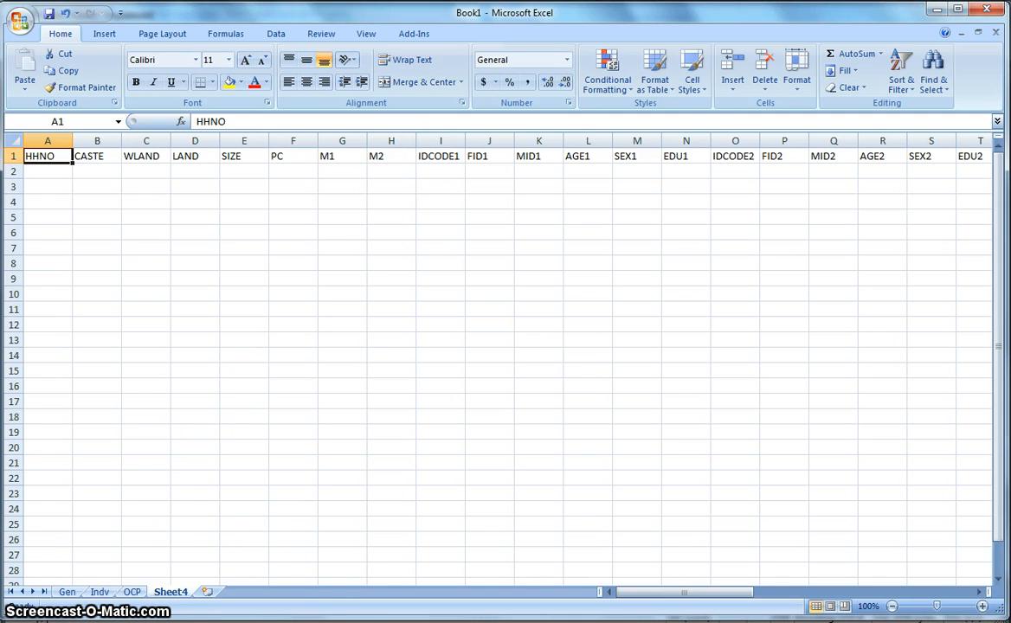
- Compare the IDCODE to EDU headings on the Indv sheet of hhsvy.xls with the numbered member headings on Book1's Sheet4
{"action": "left_click", "coordinate": [332, 621]}
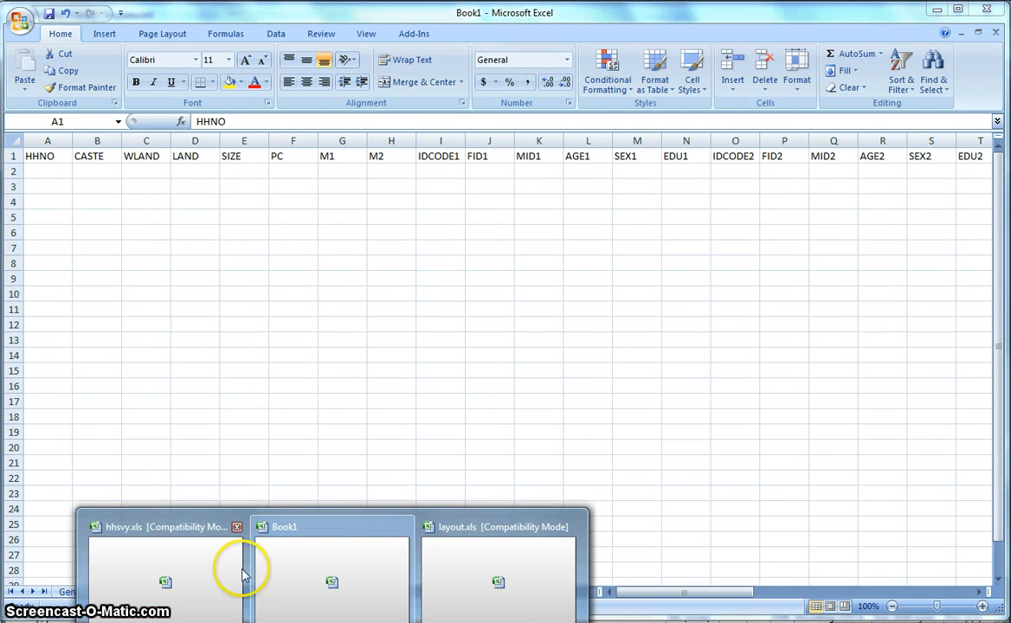
{"action": "left_click", "coordinate": [208, 573]}
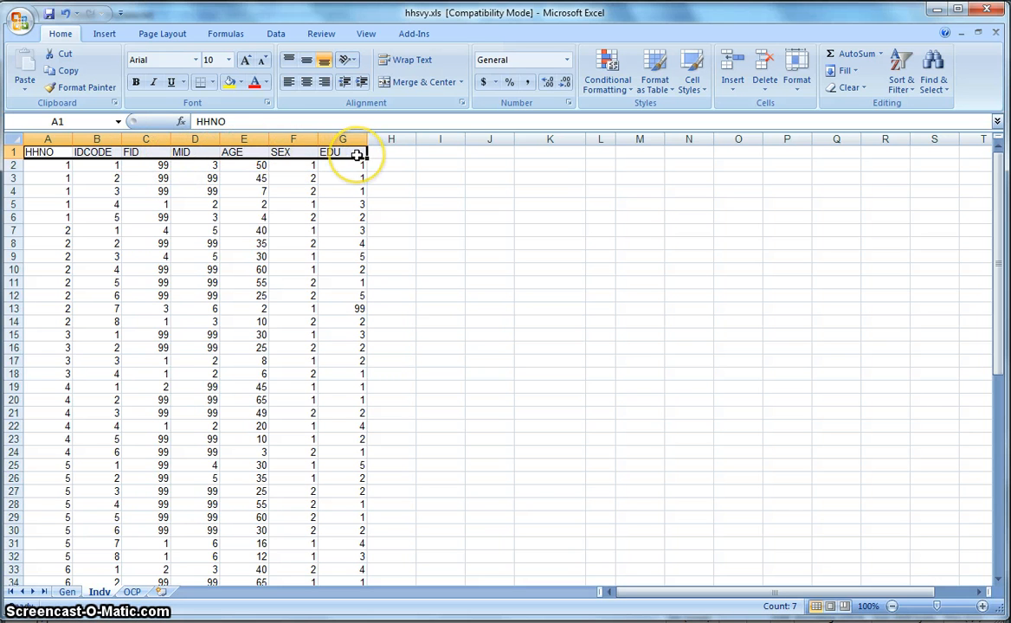
{"action": "left_click_drag", "start_coordinate": [356, 154], "coordinate": [108, 150]}
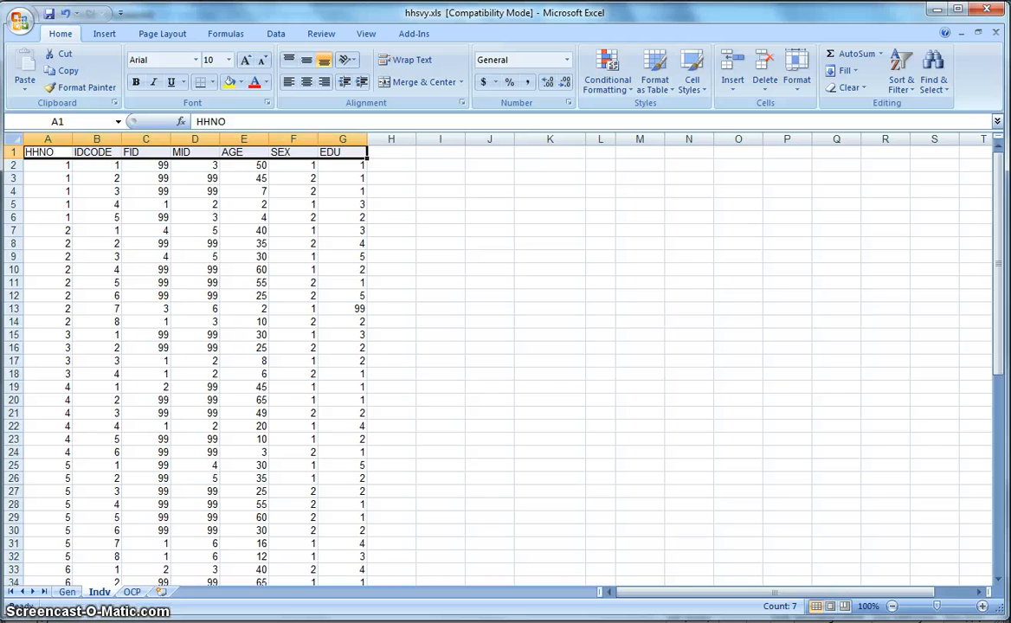
{"action": "left_click", "coordinate": [351, 584]}
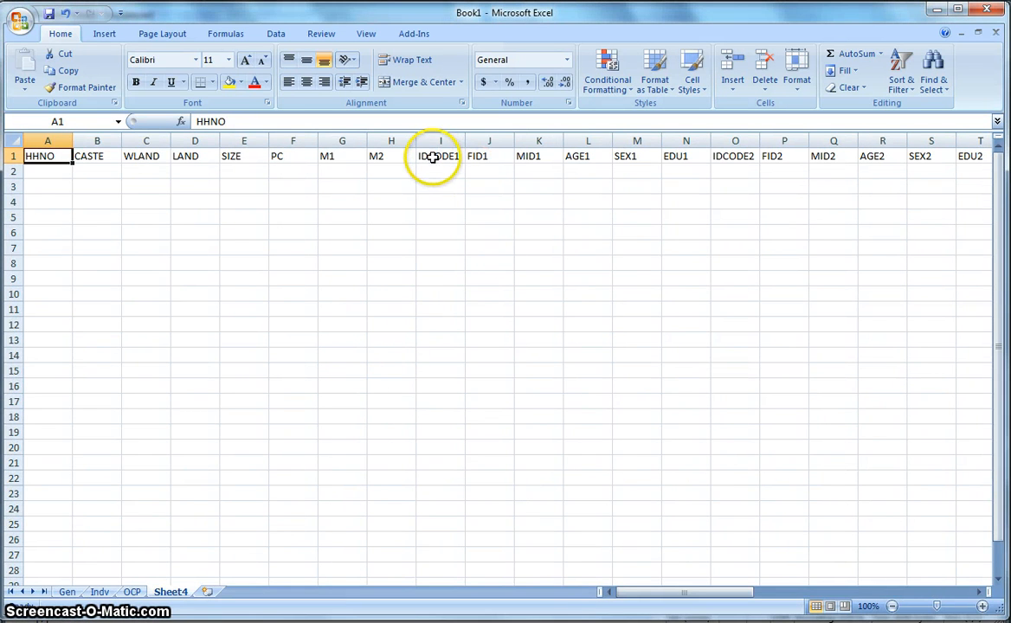
{"action": "left_click_drag", "start_coordinate": [437, 156], "coordinate": [924, 151]}
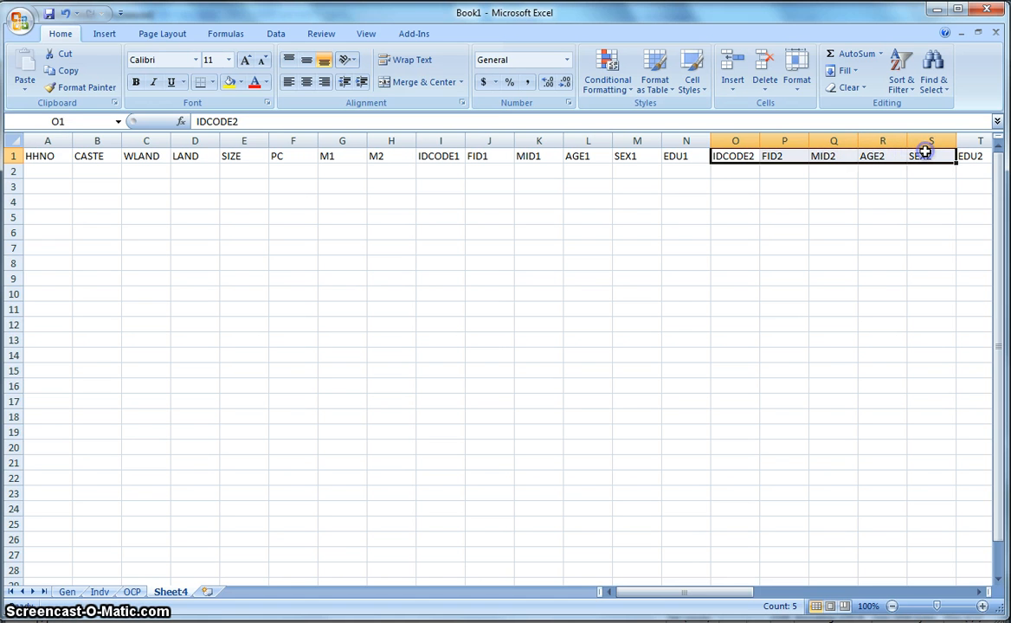
- Look through Sheet4's repeated individual headings for members 3, 4 and 5
{"action": "left_click", "coordinate": [979, 593]}
{"action": "left_click", "coordinate": [980, 593]}
{"action": "left_click", "coordinate": [979, 593]}
{"action": "left_click", "coordinate": [979, 593]}
{"action": "left_click", "coordinate": [980, 593]}
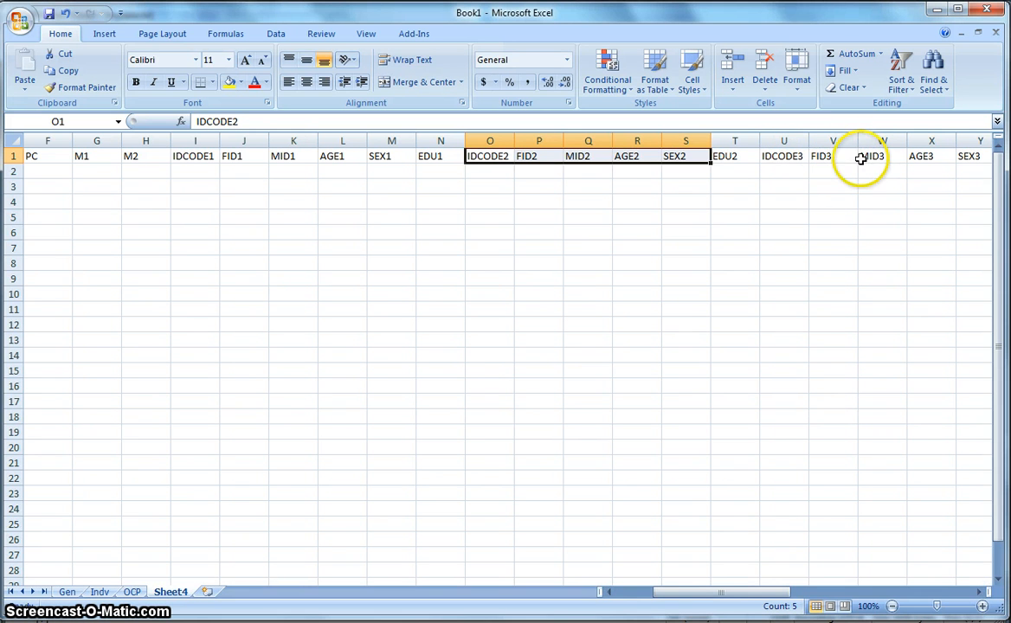
{"action": "left_click", "coordinate": [978, 593]}
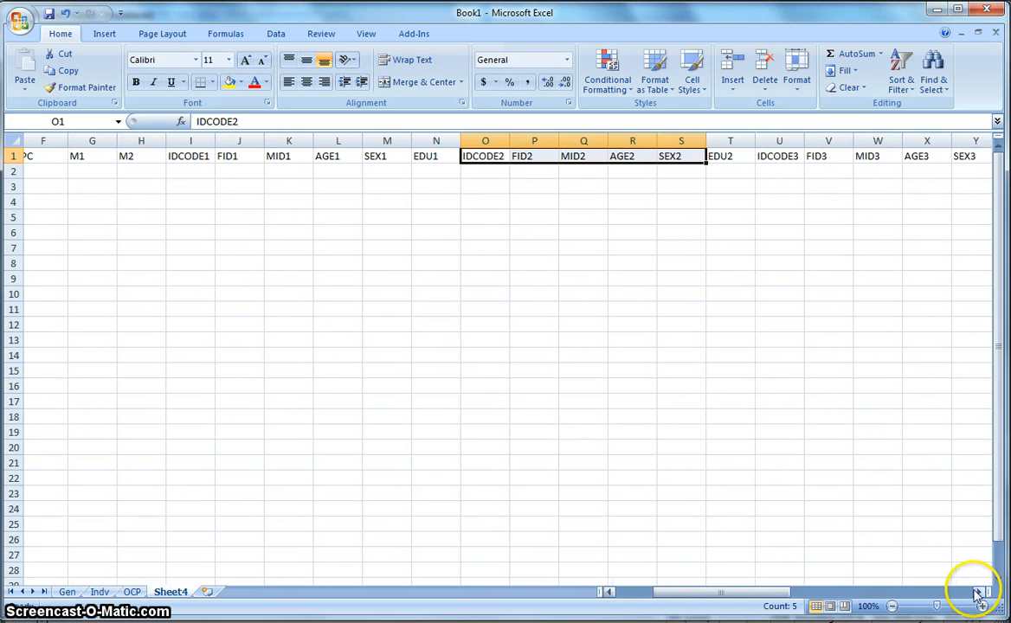
{"action": "left_click", "coordinate": [978, 593]}
{"action": "left_click", "coordinate": [977, 593]}
{"action": "left_click", "coordinate": [977, 593]}
{"action": "left_click", "coordinate": [977, 593]}
{"action": "left_click", "coordinate": [977, 593]}
{"action": "left_click", "coordinate": [978, 593]}
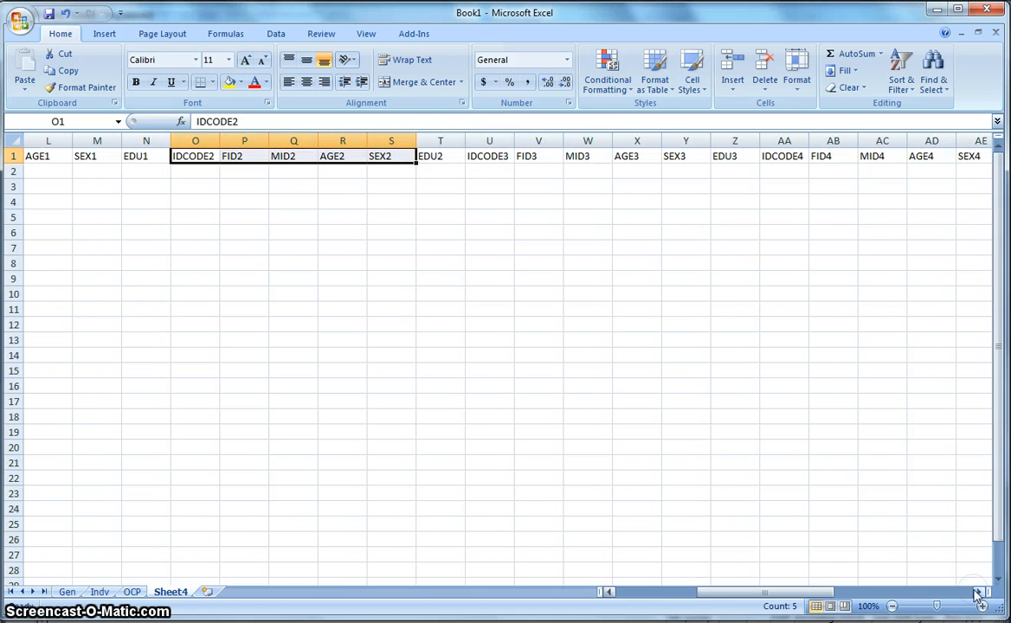
{"action": "left_click", "coordinate": [978, 593]}
{"action": "left_click", "coordinate": [978, 593]}
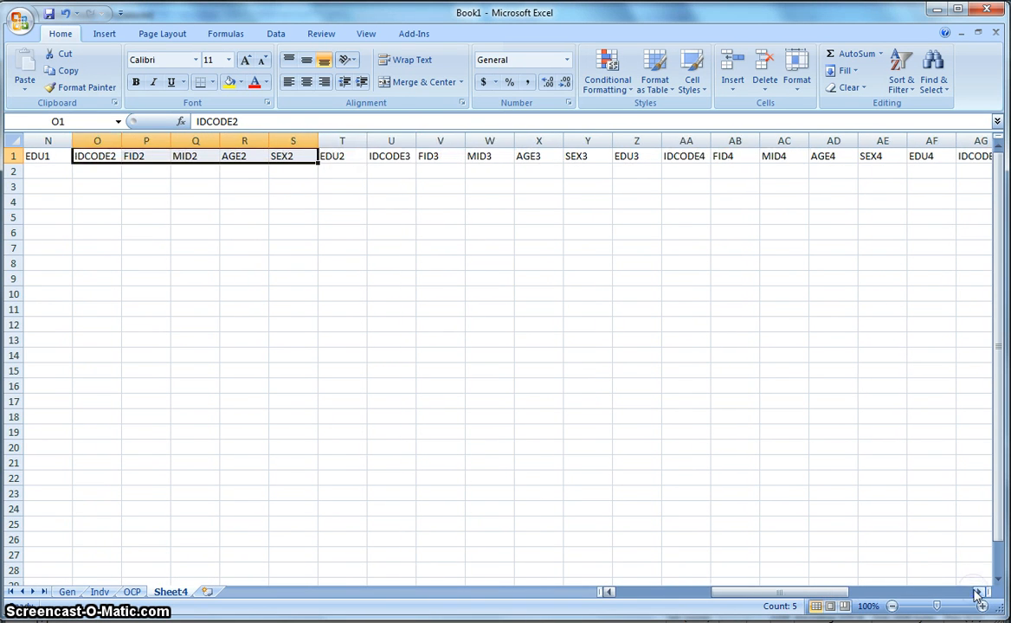
{"action": "left_click", "coordinate": [978, 593]}
{"action": "left_click", "coordinate": [977, 593]}
{"action": "left_click", "coordinate": [977, 593]}
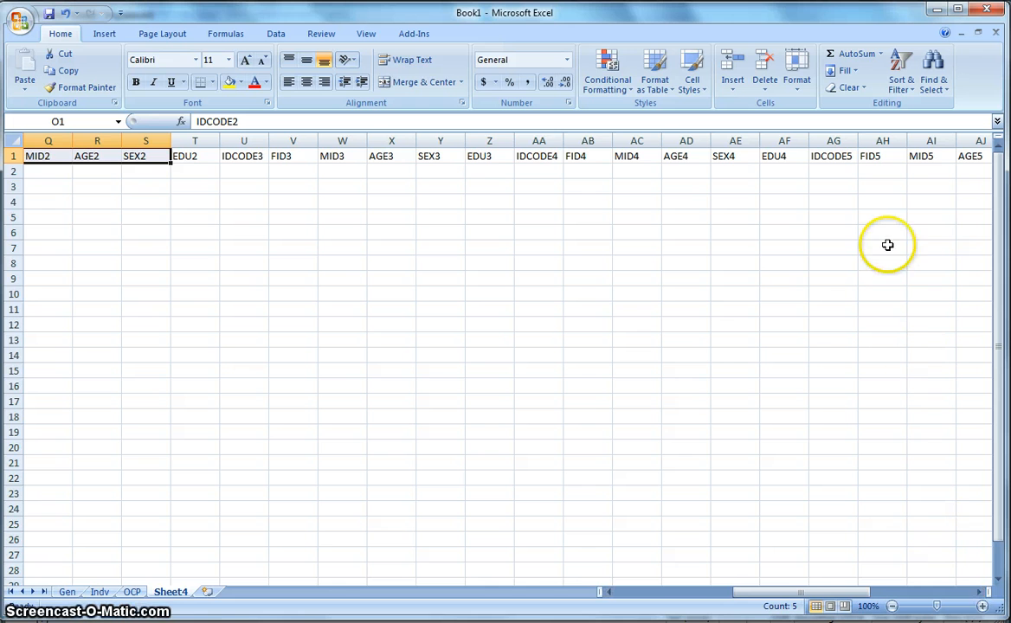
- Review Sheet4's headings again from HHNO through the occupation columns OCPCODE1, IDGR1 and INCOME1
{"action": "scroll", "coordinate": [939, 497], "scroll_direction": "down", "scroll_amount": 20}
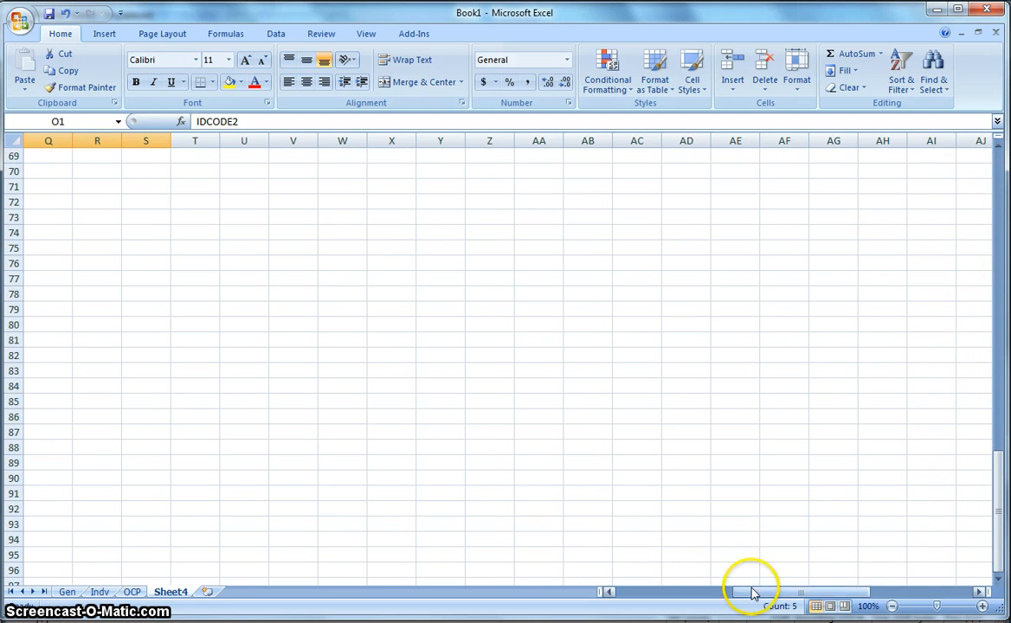
{"action": "left_click_drag", "start_coordinate": [751, 594], "coordinate": [632, 595]}
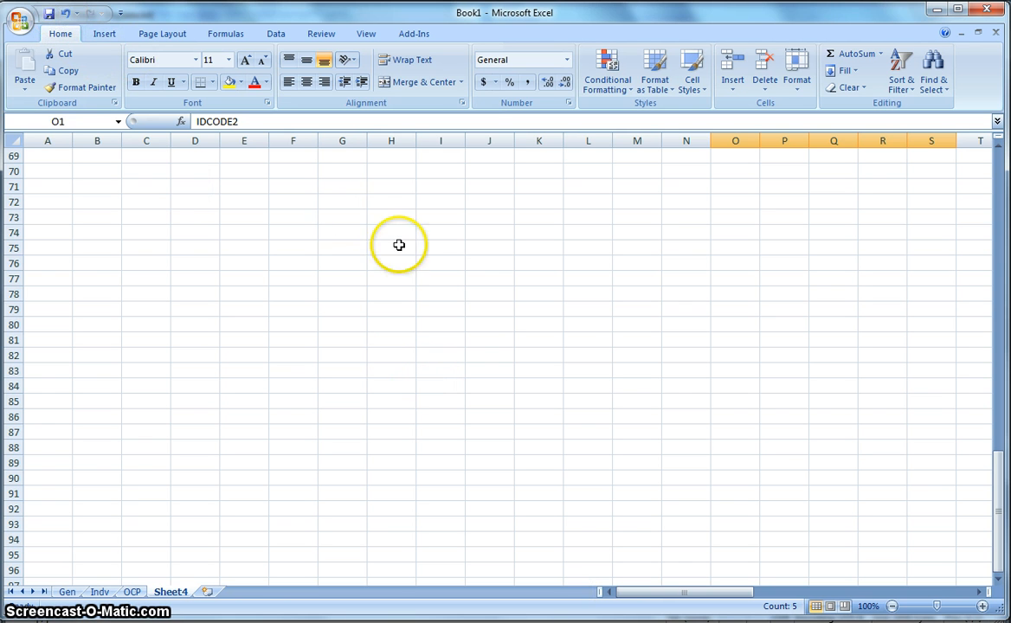
{"action": "left_click_drag", "start_coordinate": [998, 516], "coordinate": [977, 163]}
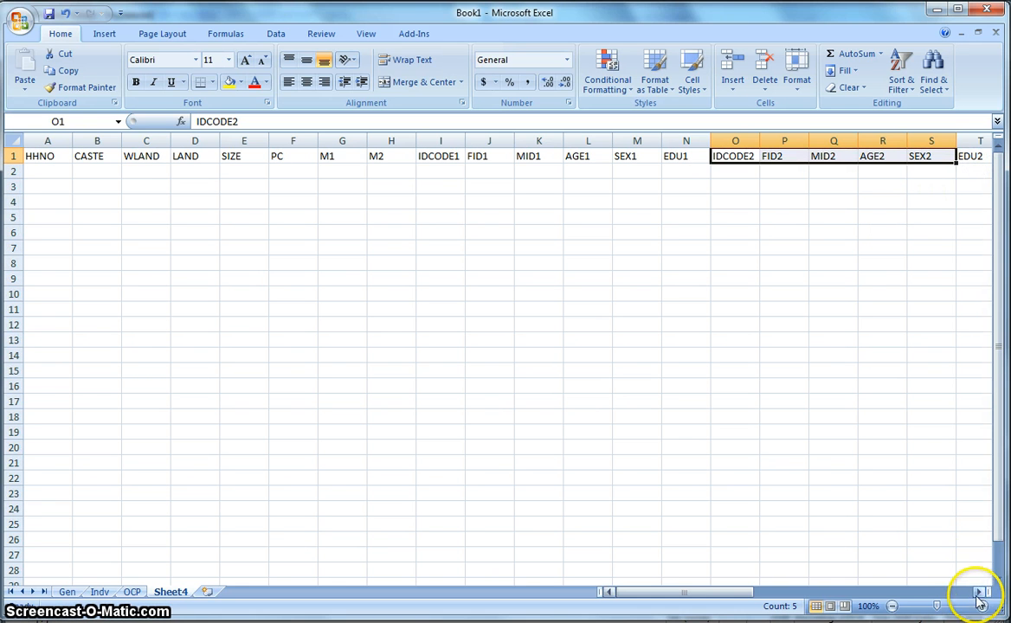
{"action": "left_click_drag", "start_coordinate": [982, 594], "coordinate": [982, 594]}
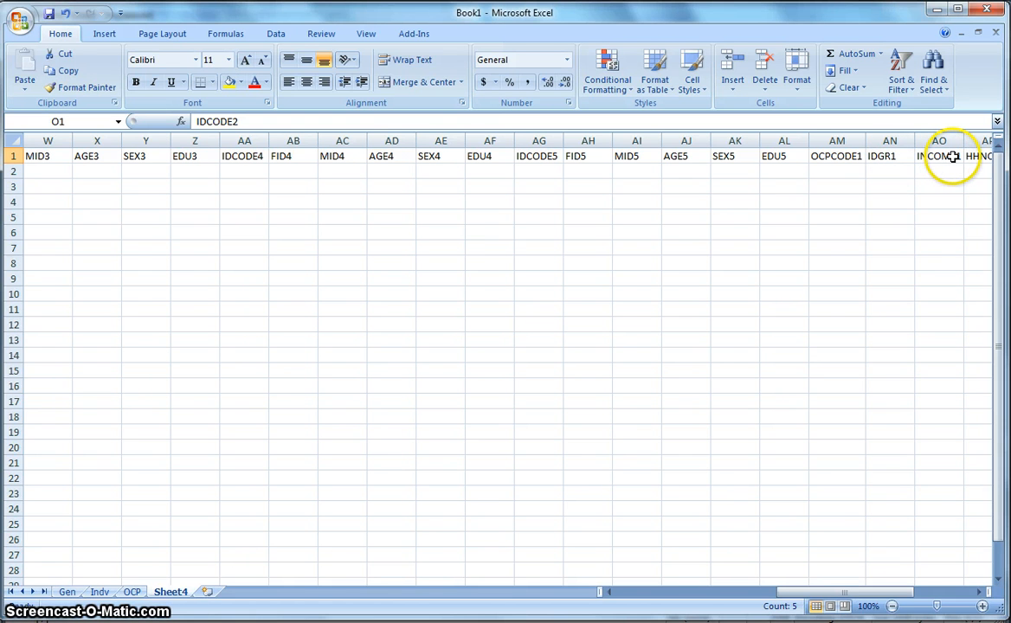
{"action": "left_click", "coordinate": [611, 594]}
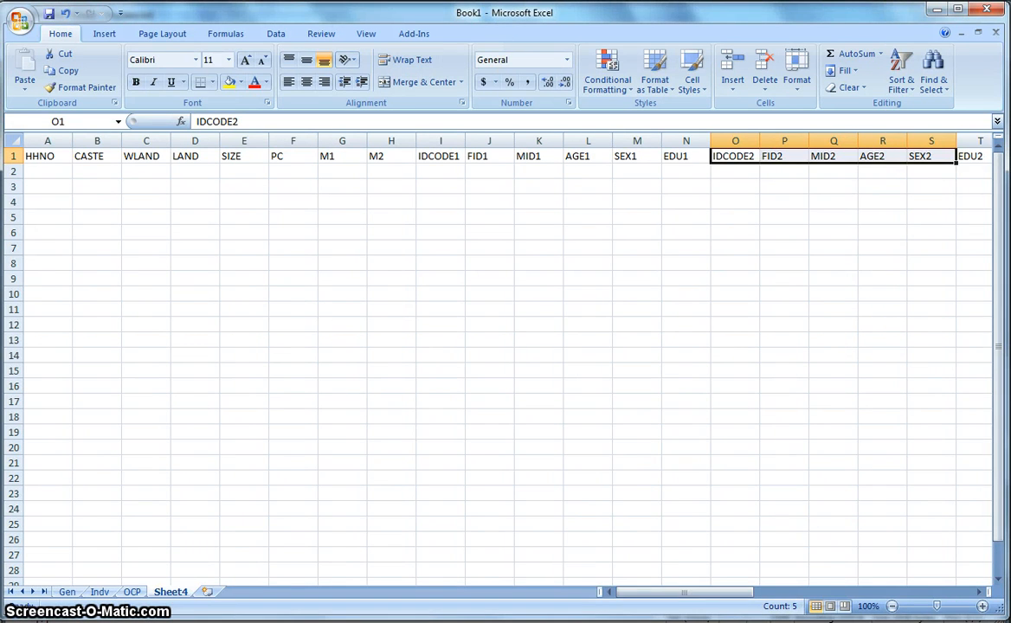
- Compare the raw records of mydata.txt in CSPro Text Viewer with the heading layout on Book1's Sheet4
{"action": "key", "text": "alt+Tab"}
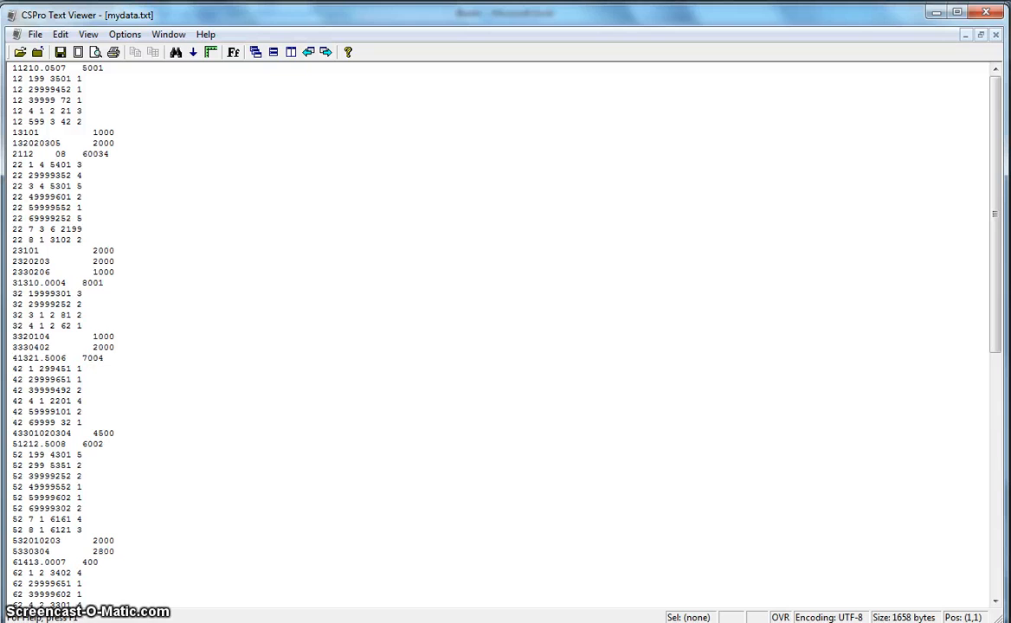
{"action": "left_click", "coordinate": [333, 622]}
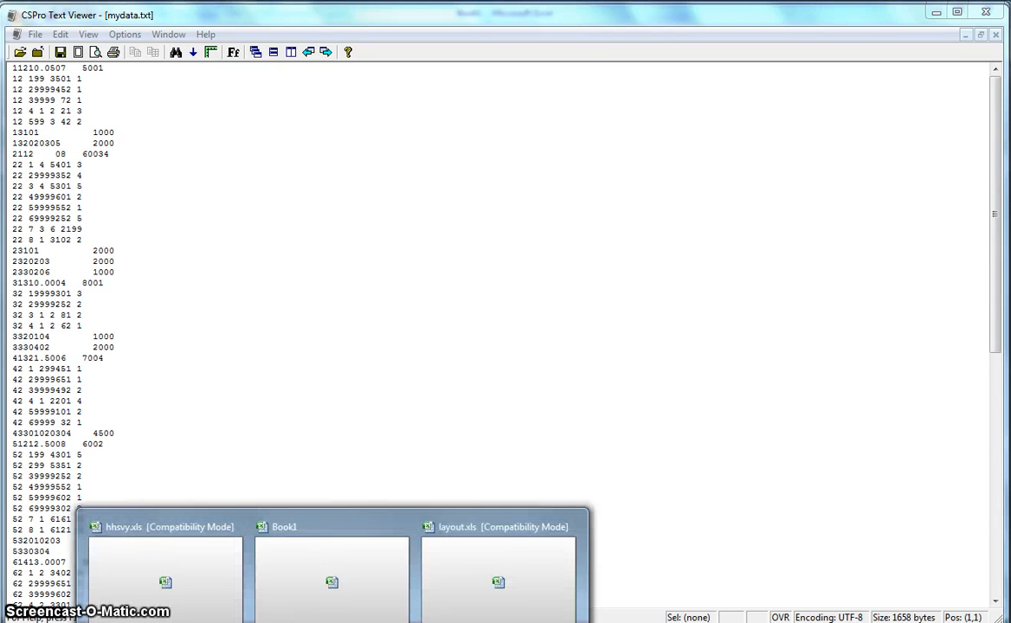
{"action": "left_click", "coordinate": [327, 582]}
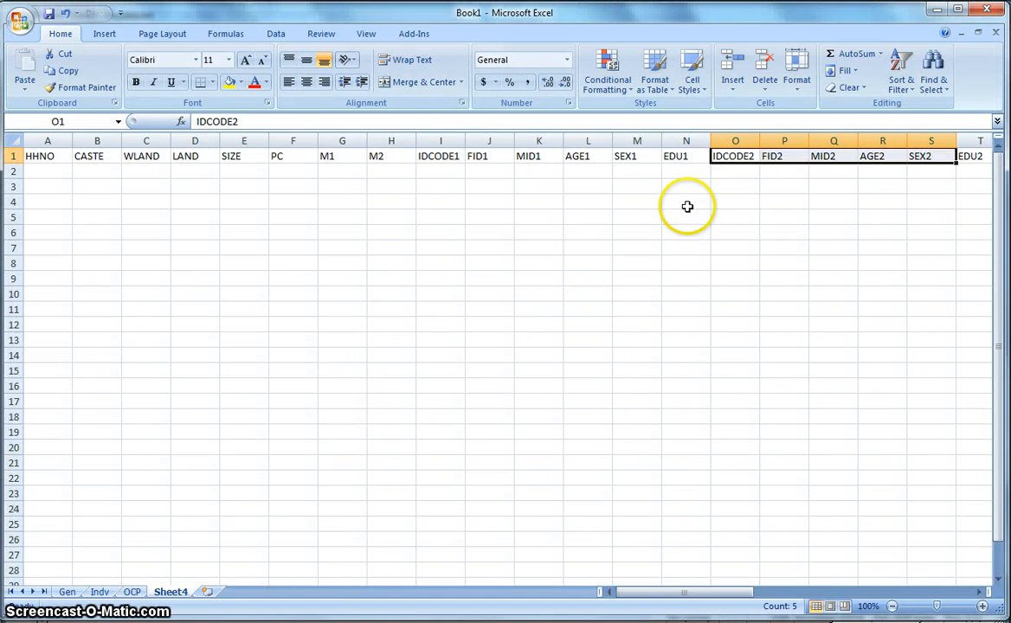